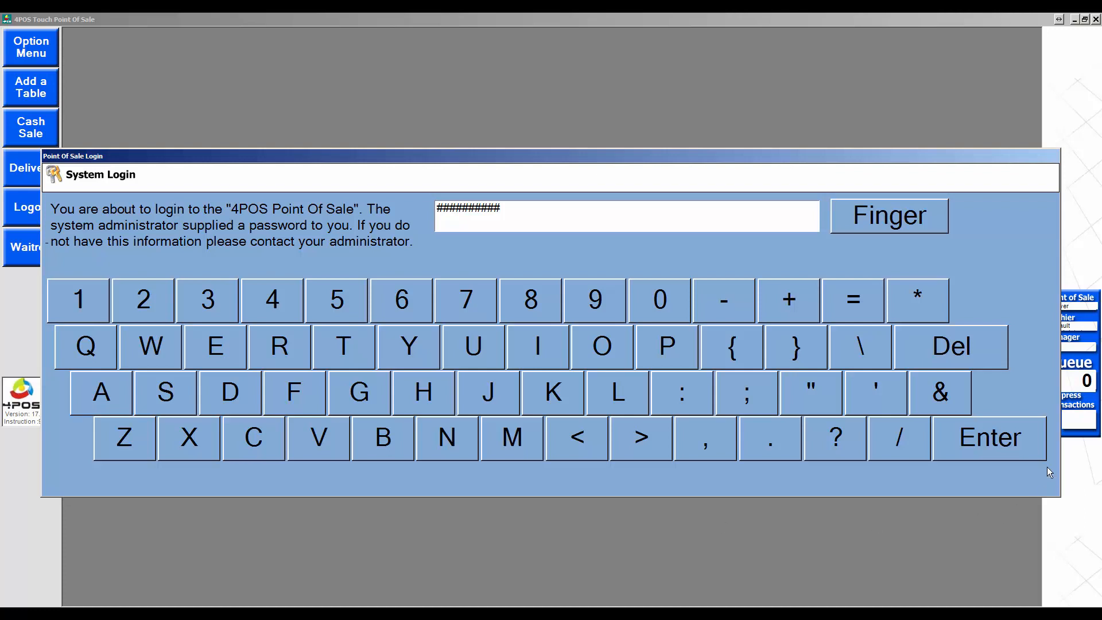
Step: Log in with the password and open Design Layout from the Option Menu
left_click(1018, 449)
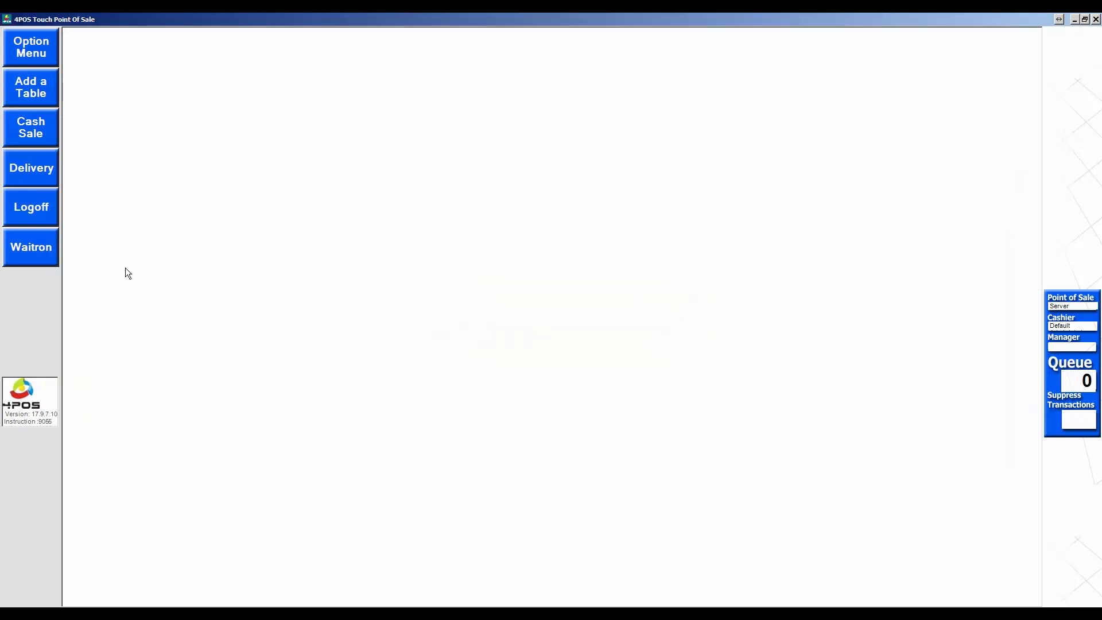
left_click(41, 51)
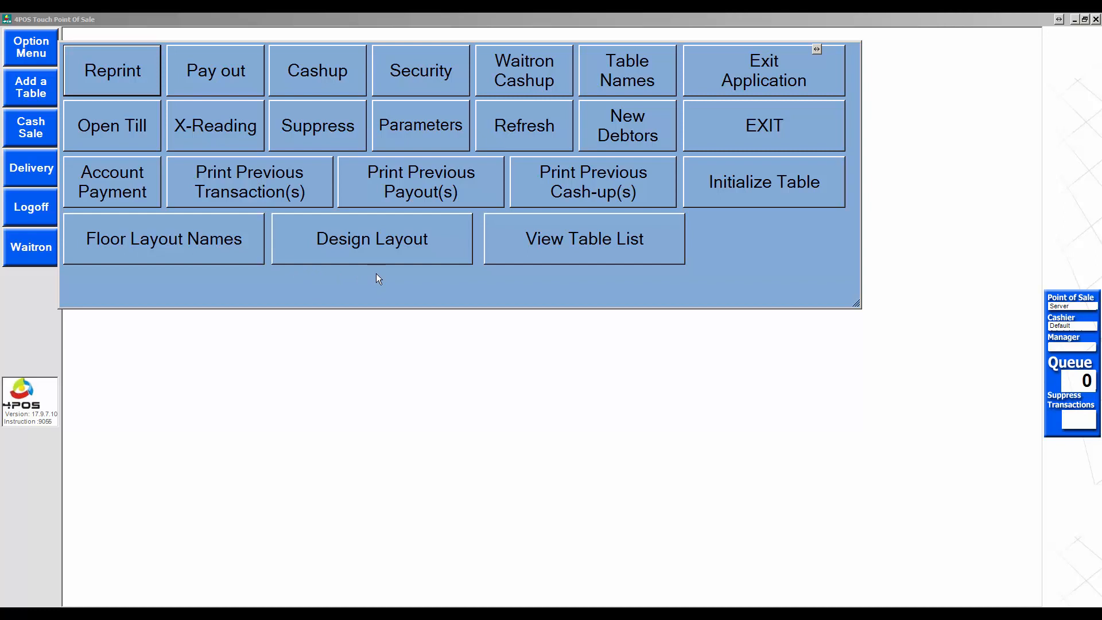
left_click(369, 239)
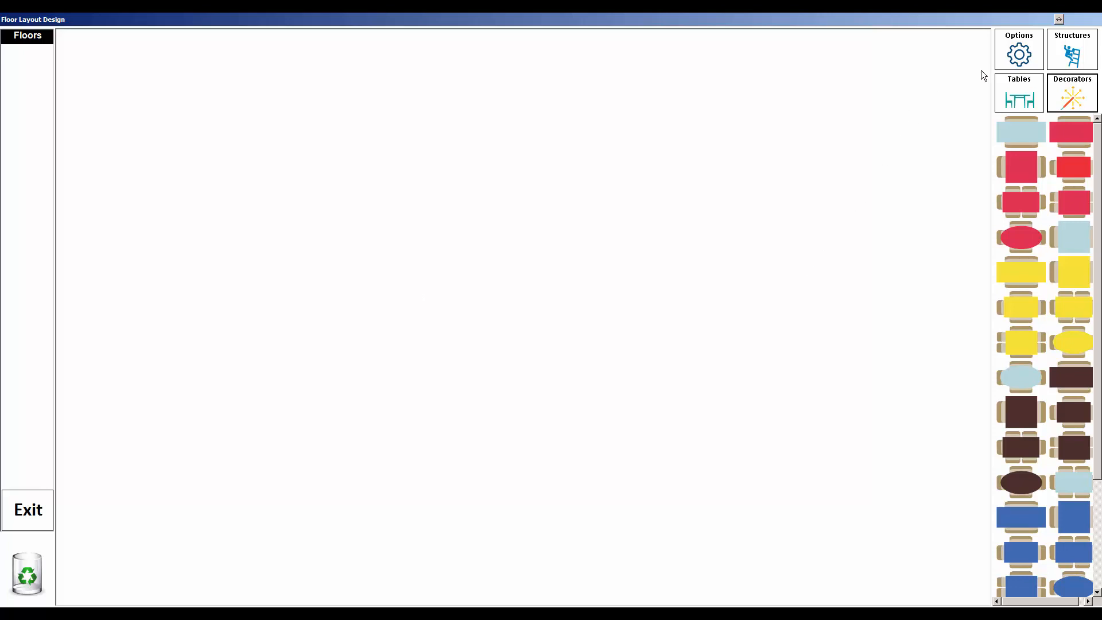
Step: Create a new floor layout named 'Mainrest' in the Floor Layout Names list
left_click(1012, 58)
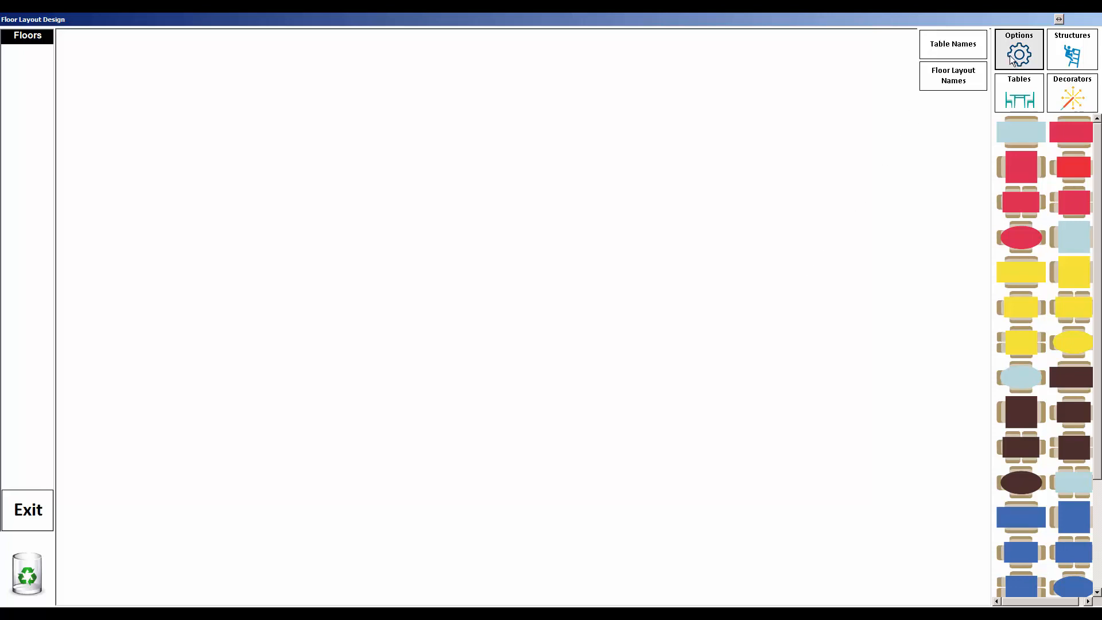
left_click(946, 79)
left_click(527, 436)
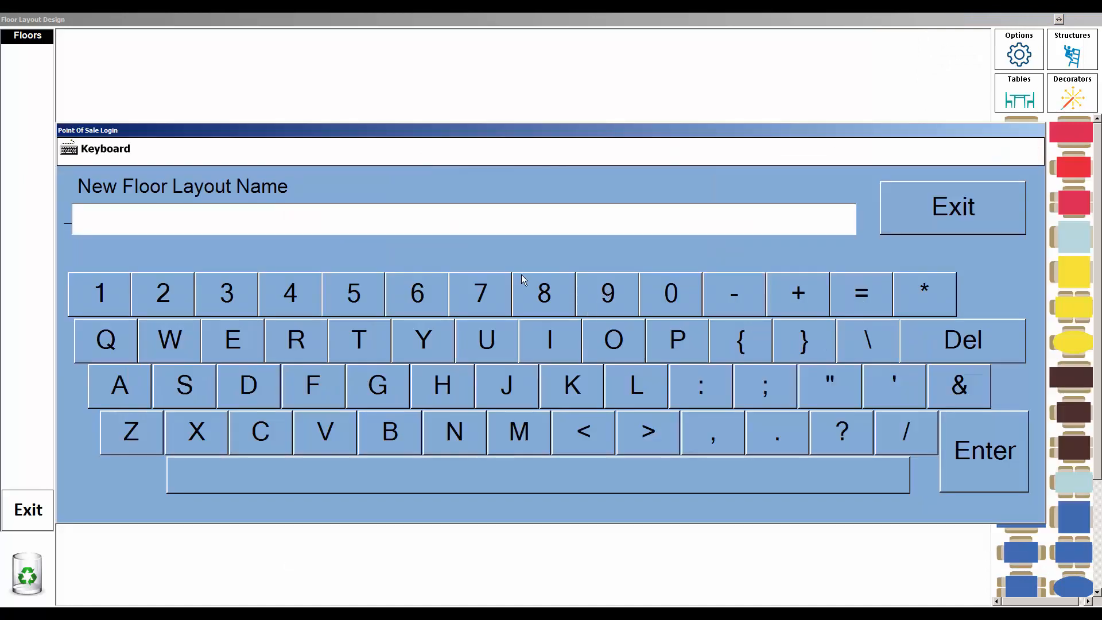
type("Main")
type("resta")
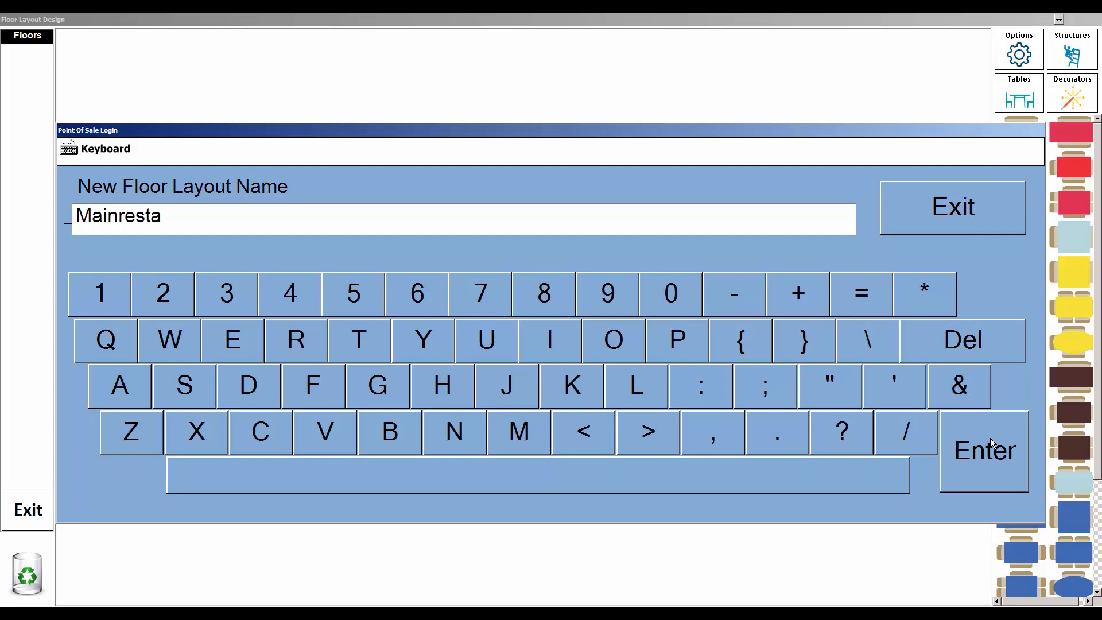
key("BackSpace")
key("BackSpace")
key("BackSpace")
key("BackSpace")
key("BackSpace")
type("rest")
left_click(989, 442)
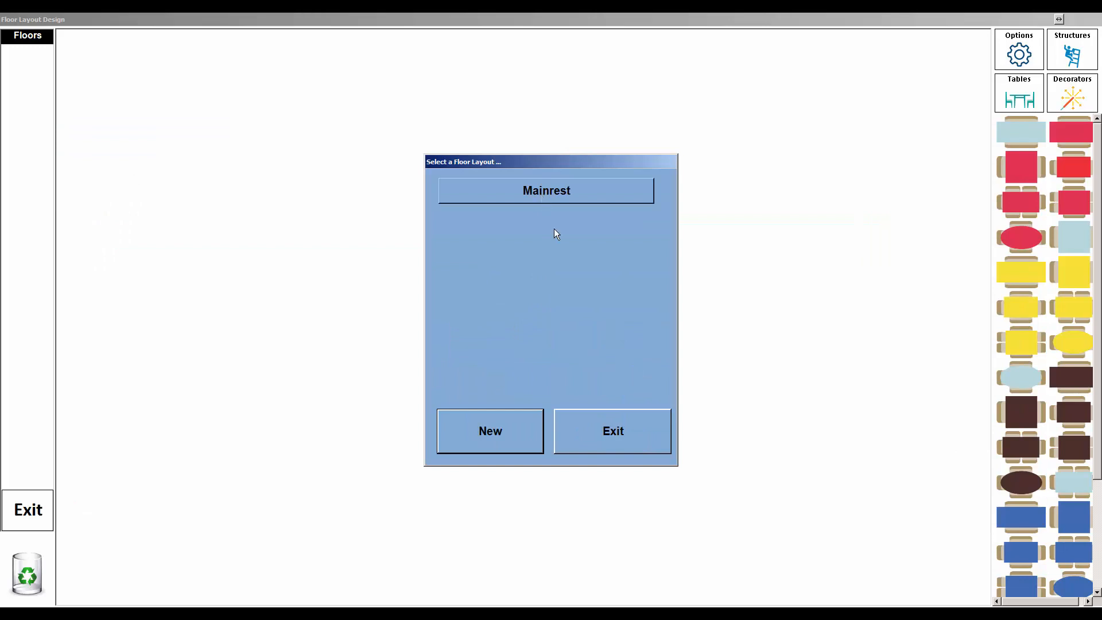
left_click(633, 430)
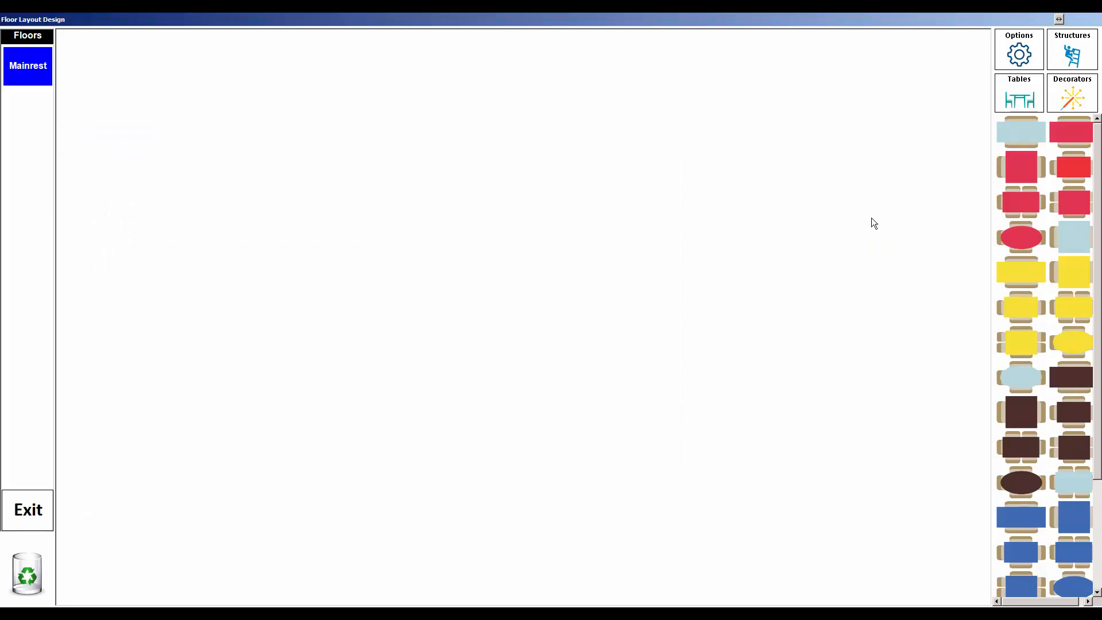
Step: Add table names 1, 2, 3, 4, 5 and 6
left_click(1029, 56)
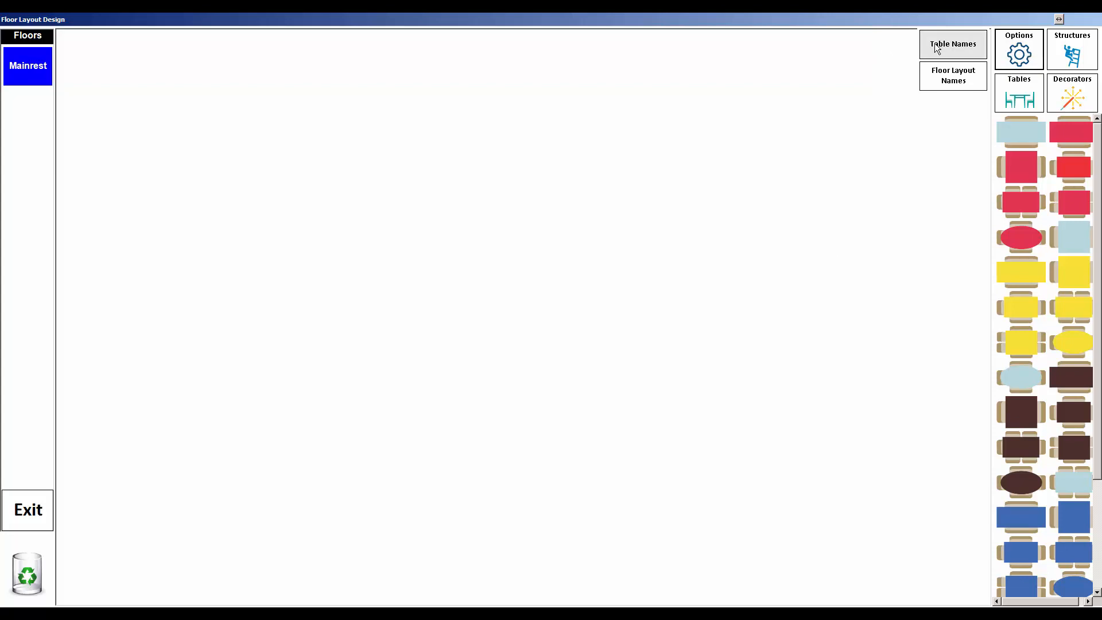
left_click(917, 51)
left_click(518, 435)
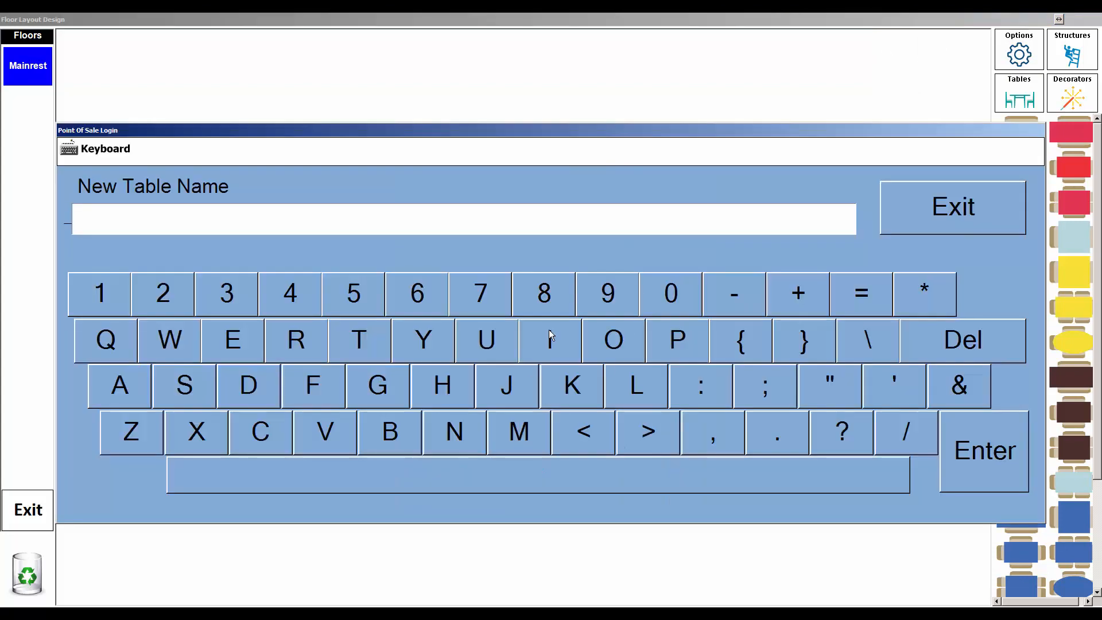
type("1")
key("Return")
left_click(533, 439)
type("2")
key("Return")
left_click(535, 440)
type("3")
key("Return")
left_click(534, 440)
type("4")
key("Return")
left_click(535, 439)
type("5")
key("Return")
left_click(534, 440)
type("6")
key("Return")
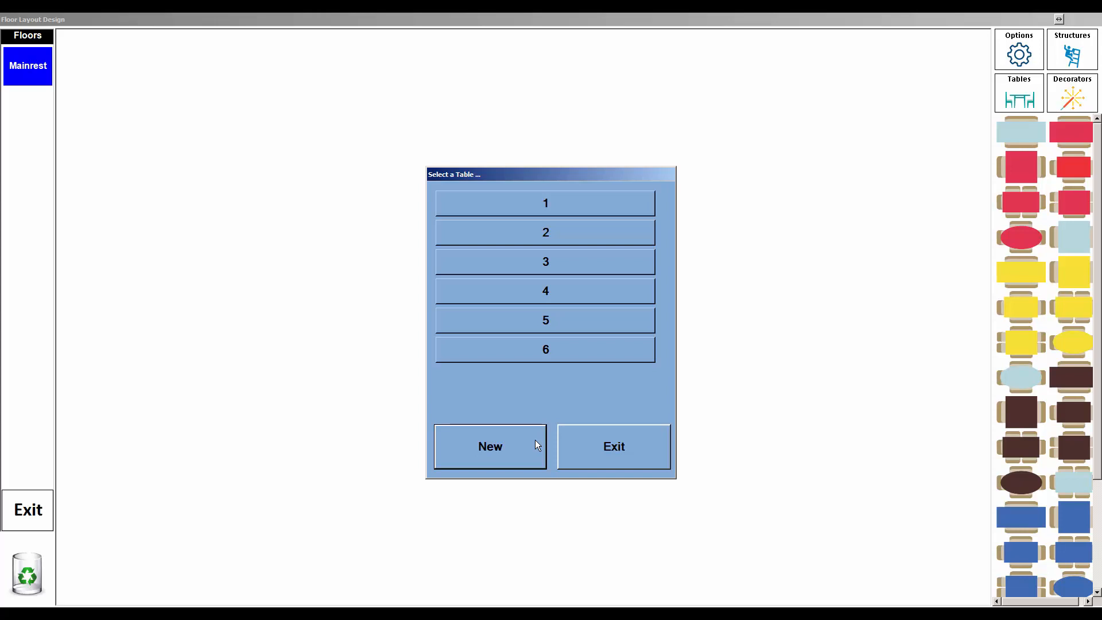
Step: Add table names 101, 102, 103 and 104
left_click(535, 440)
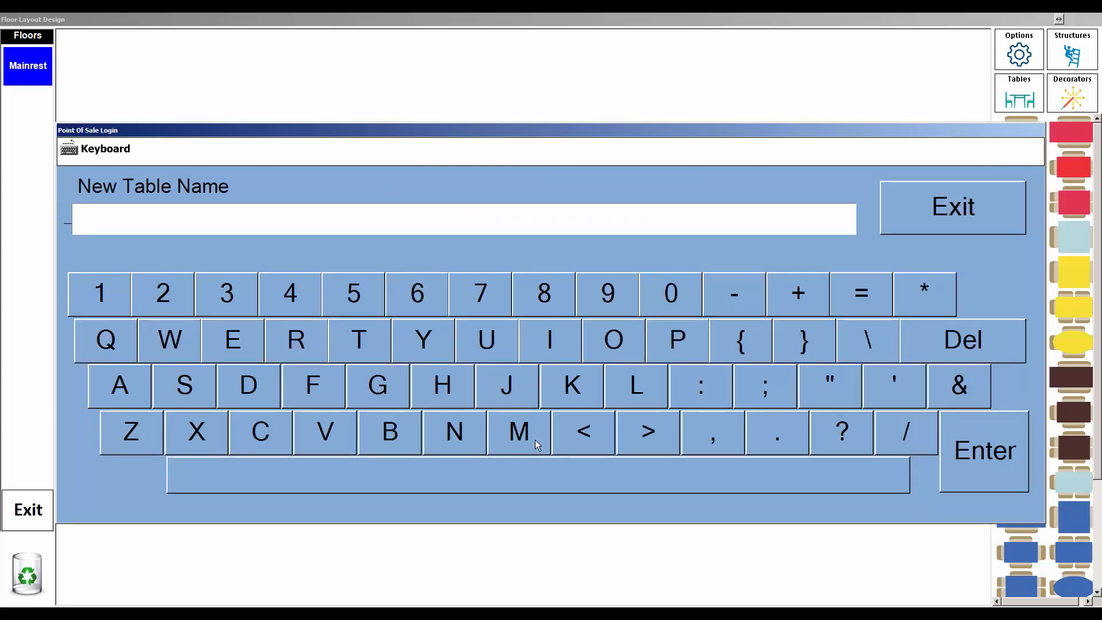
type("101")
key("Return")
left_click(522, 445)
type("102")
key("Return")
left_click(522, 445)
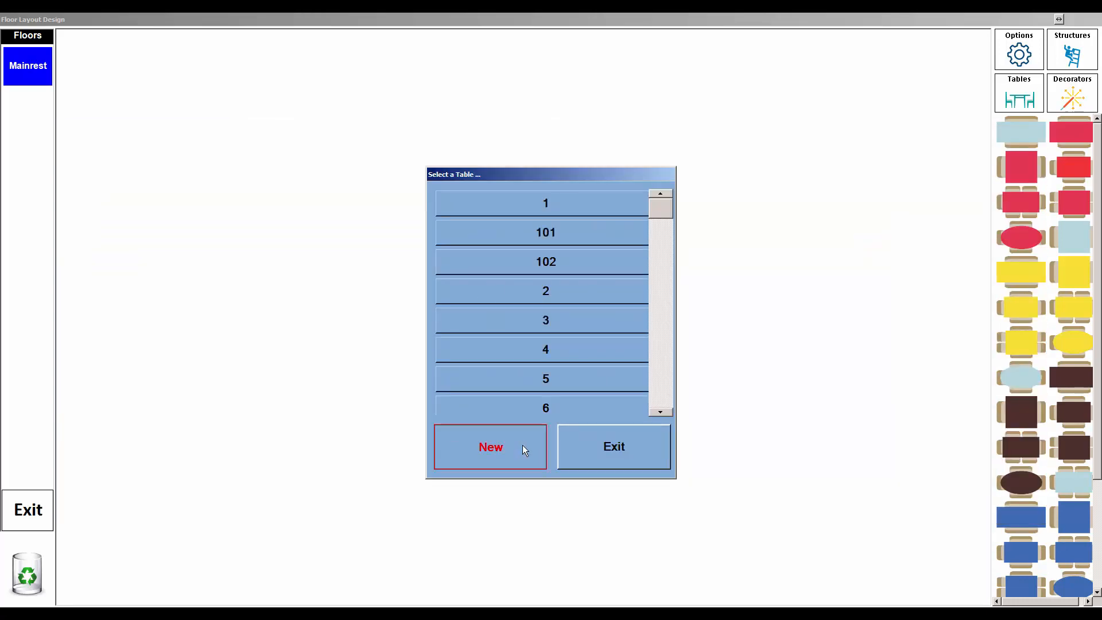
type("103")
key("Return")
left_click(523, 445)
type("104")
key("Return")
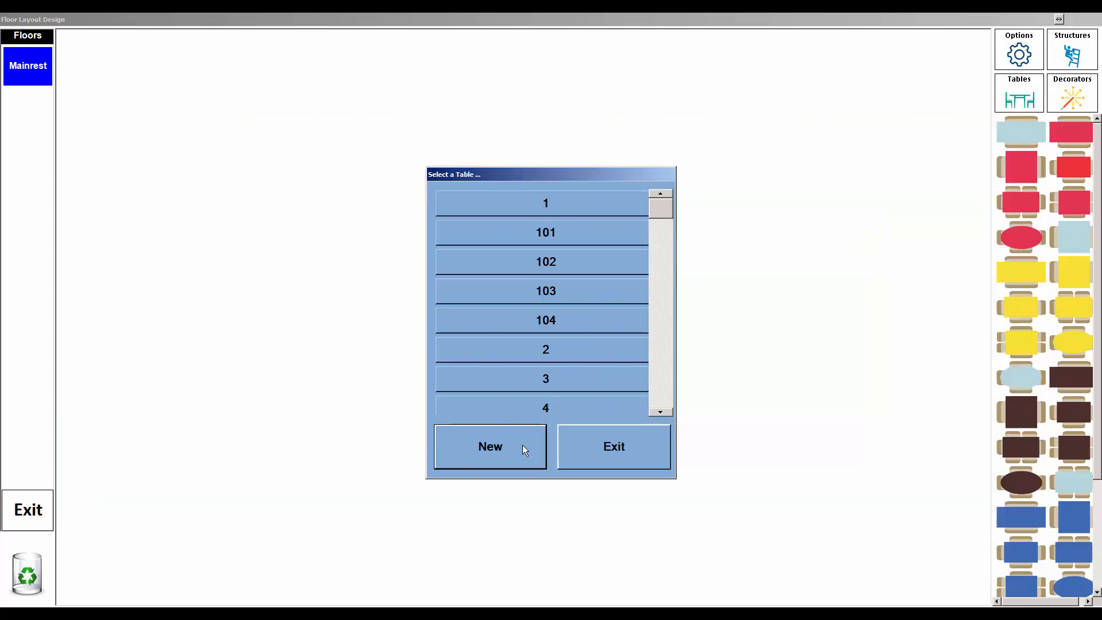
left_click(635, 461)
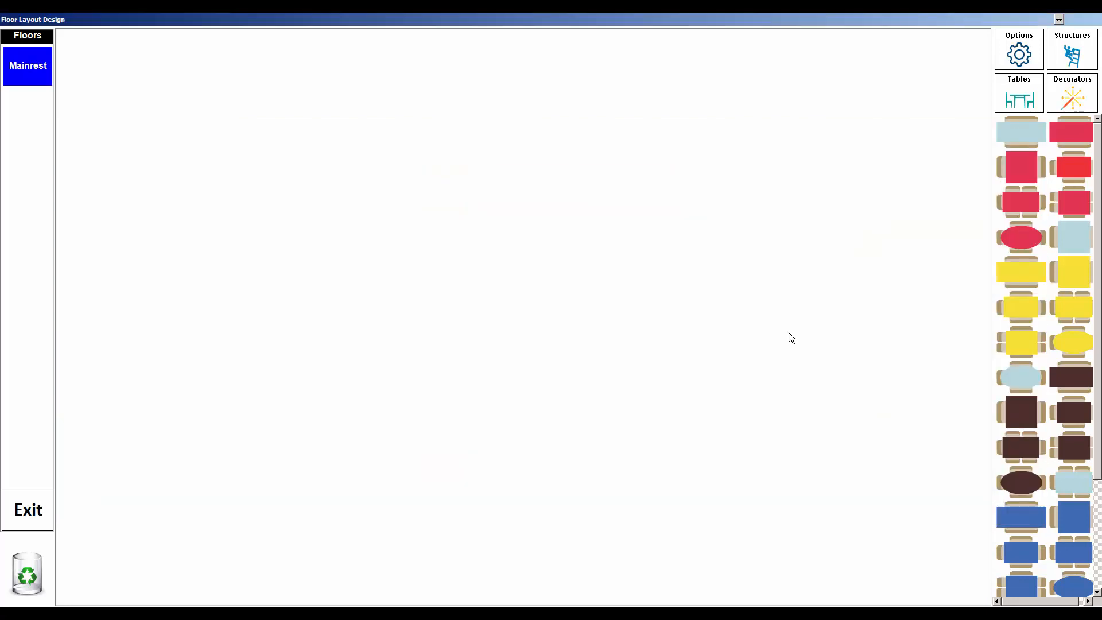
Step: Add a second floor layout named 'Bar' alongside Mainrest
left_click(1020, 57)
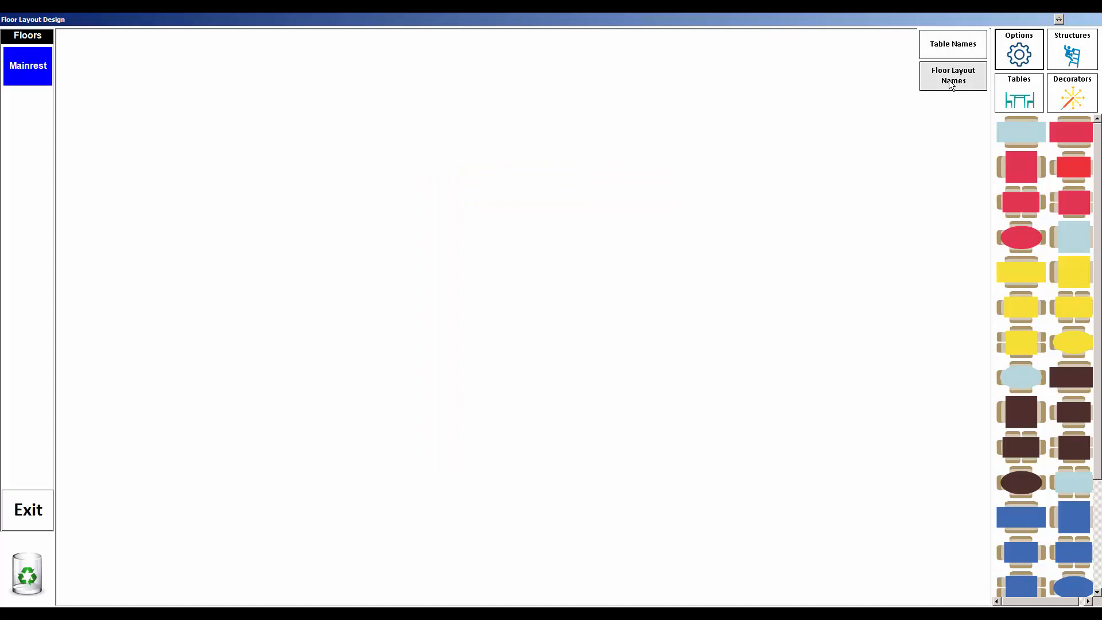
left_click(950, 85)
left_click(511, 431)
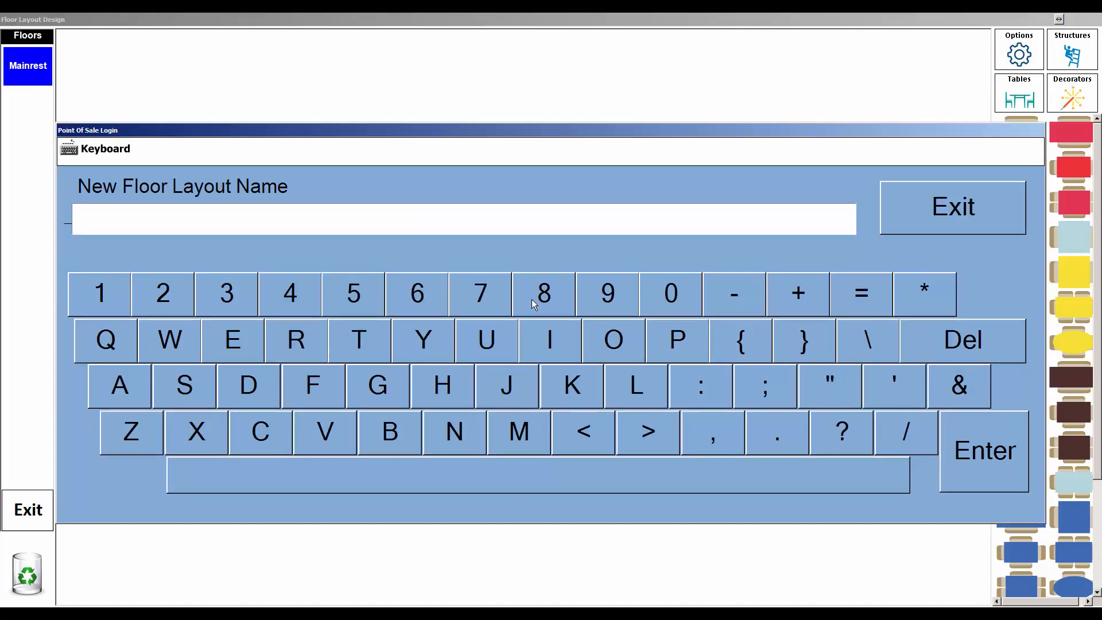
type("R")
key("BackSpace")
type("Bar")
left_click(982, 450)
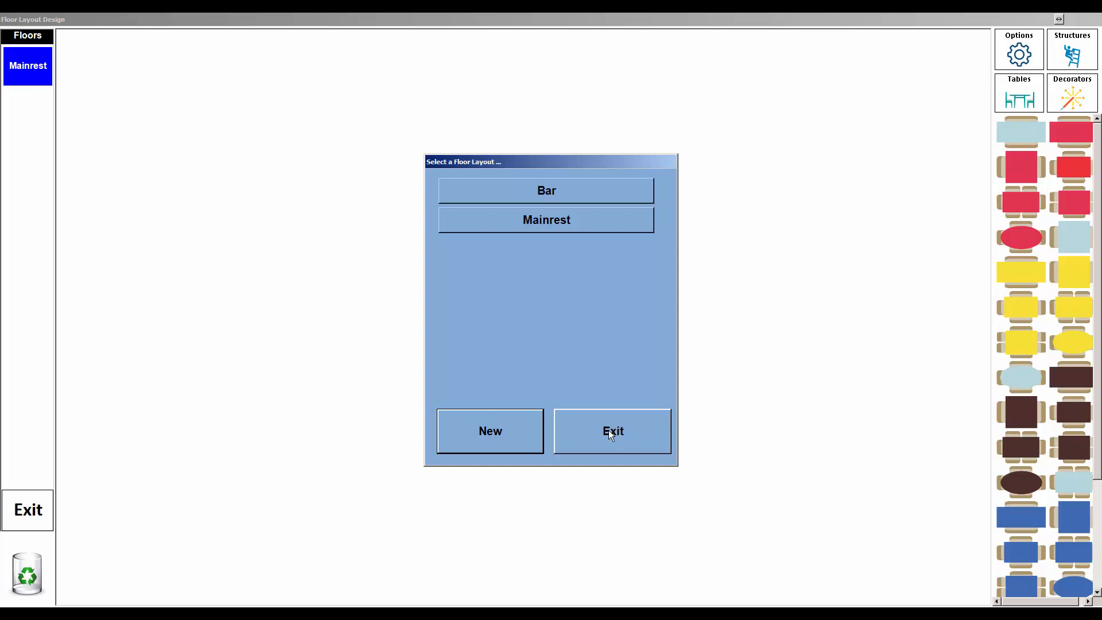
left_click(610, 434)
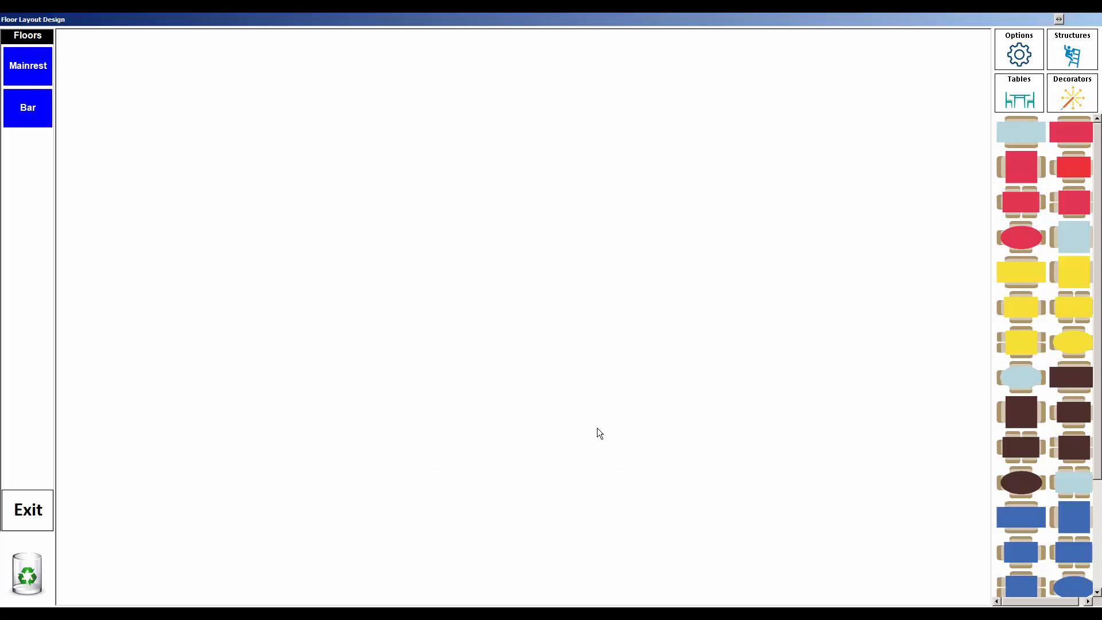
Step: Set the Mainrest floor's background colour to pink
left_click(8, 60)
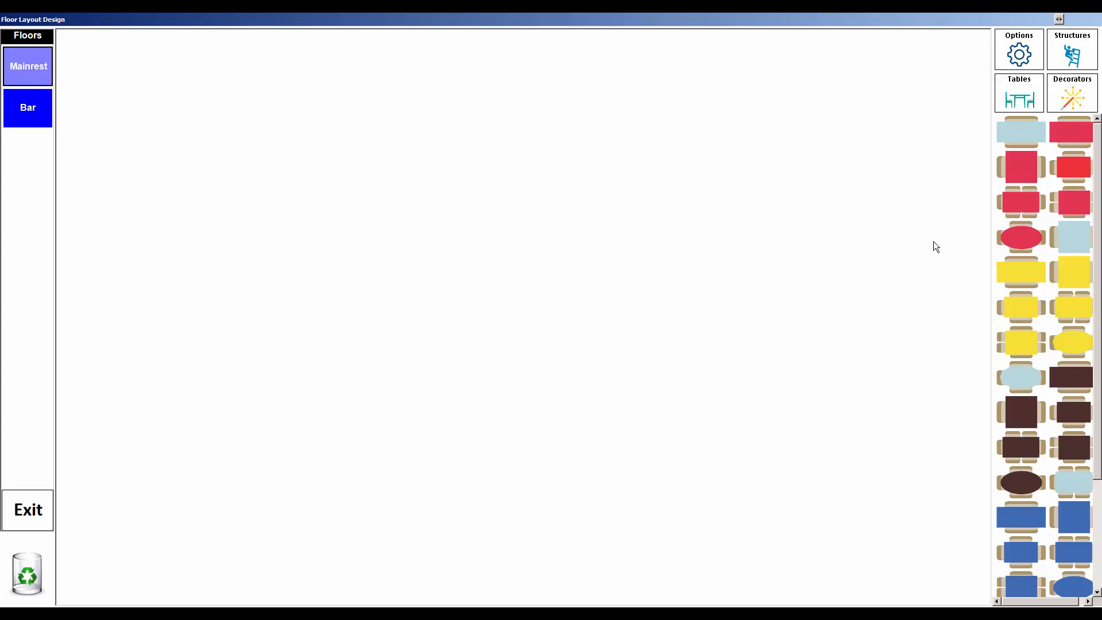
right_click(614, 250)
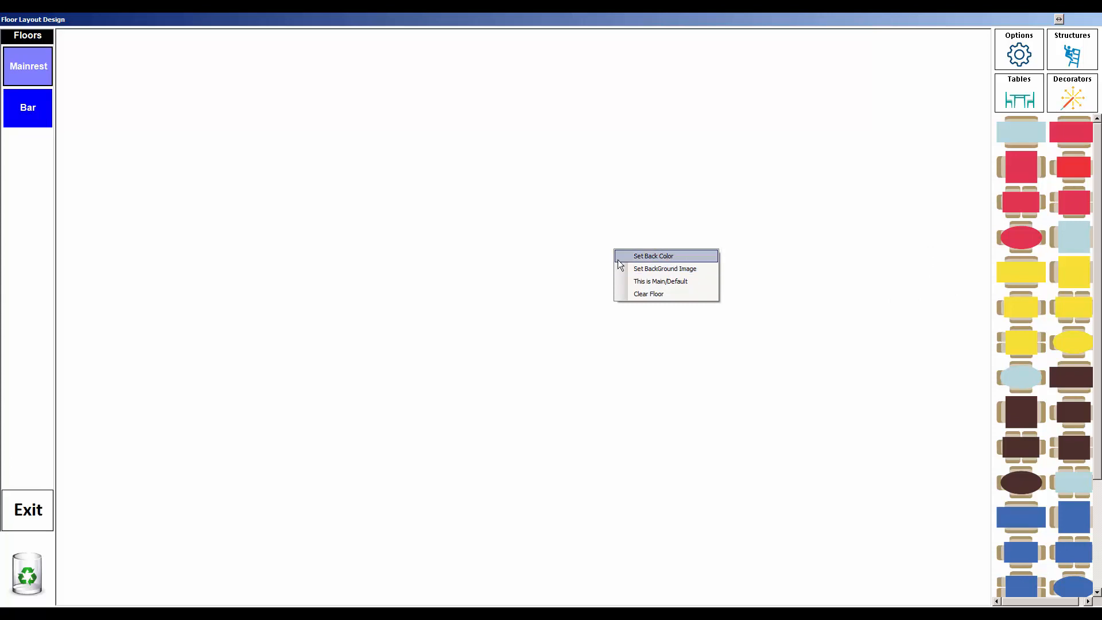
left_click(672, 258)
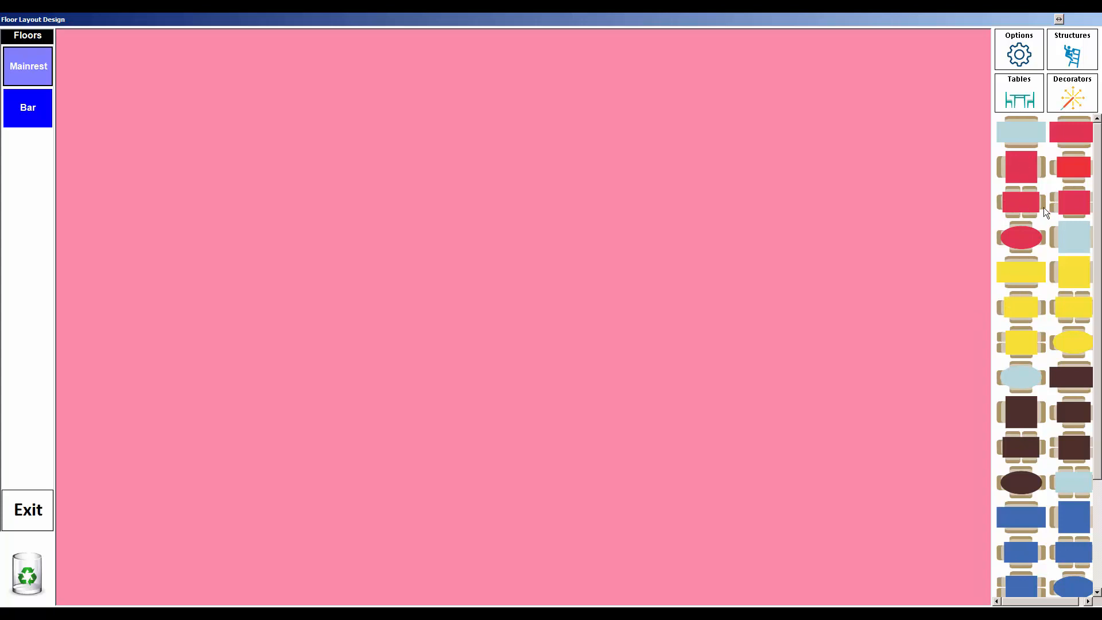
left_click(1076, 206)
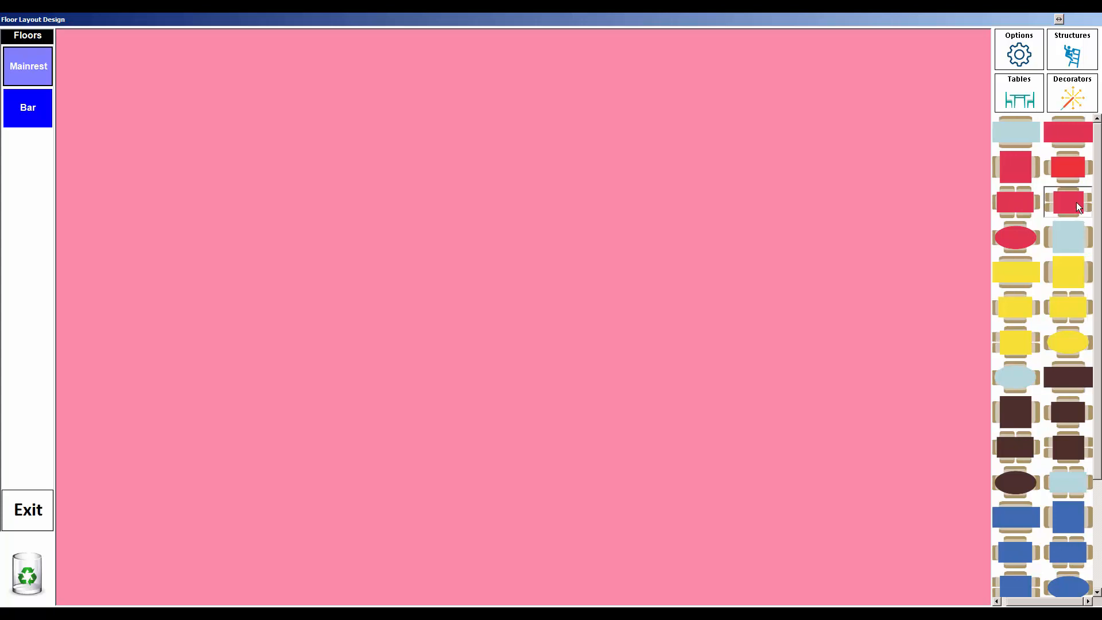
Step: Place three small red tables on Mainrest, named 1, 2 and 103
left_click(199, 272)
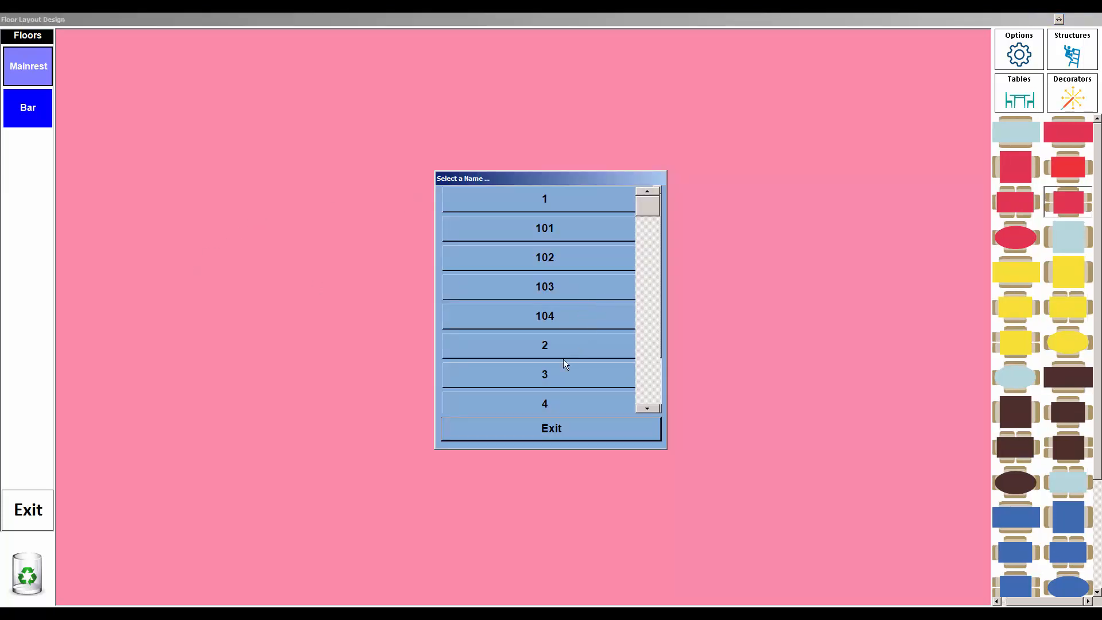
left_click(544, 199)
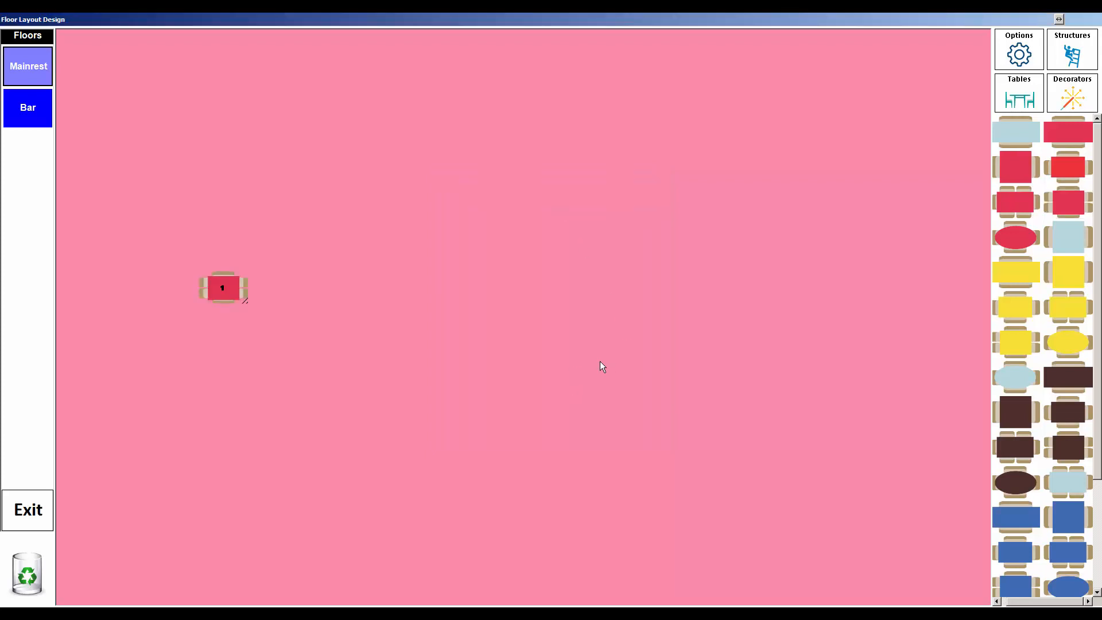
left_click(1011, 204)
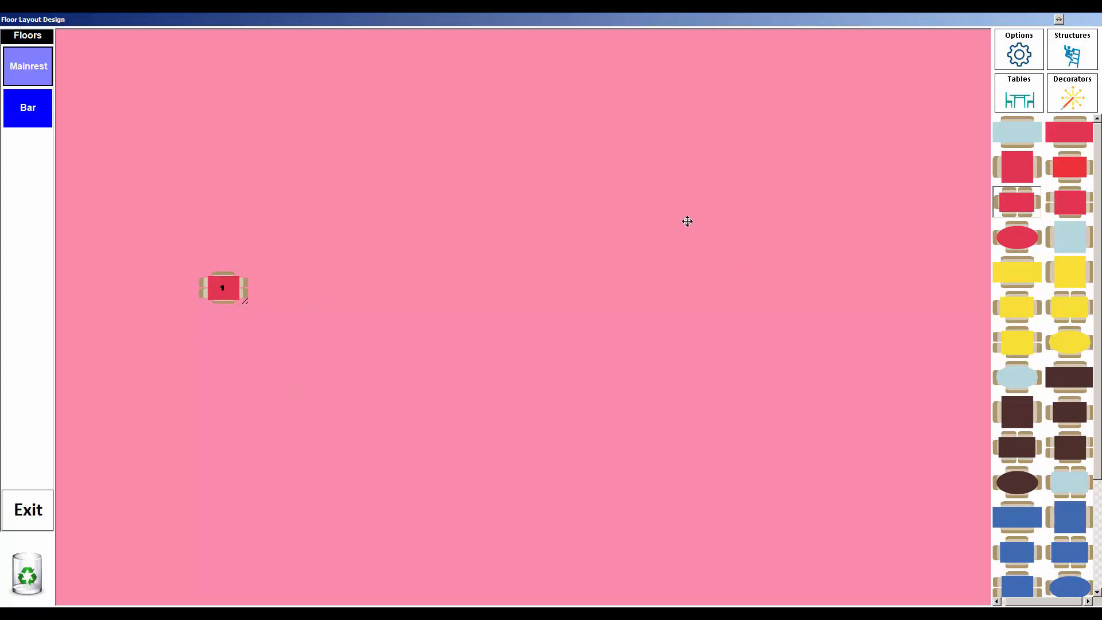
left_click(694, 166)
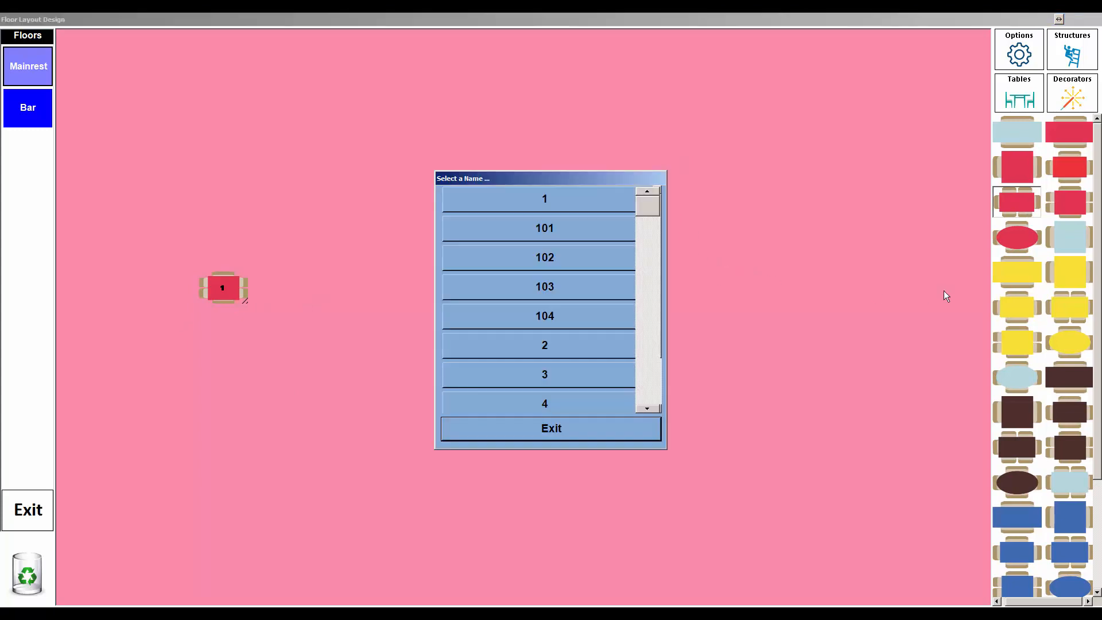
left_click(559, 351)
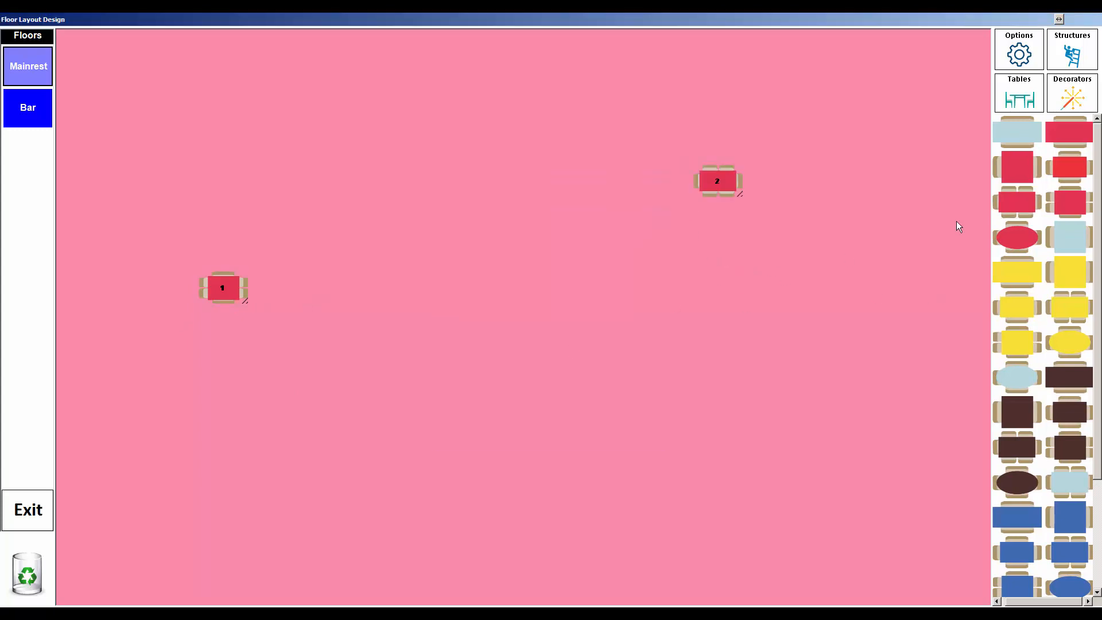
left_click(1067, 172)
left_click(505, 325)
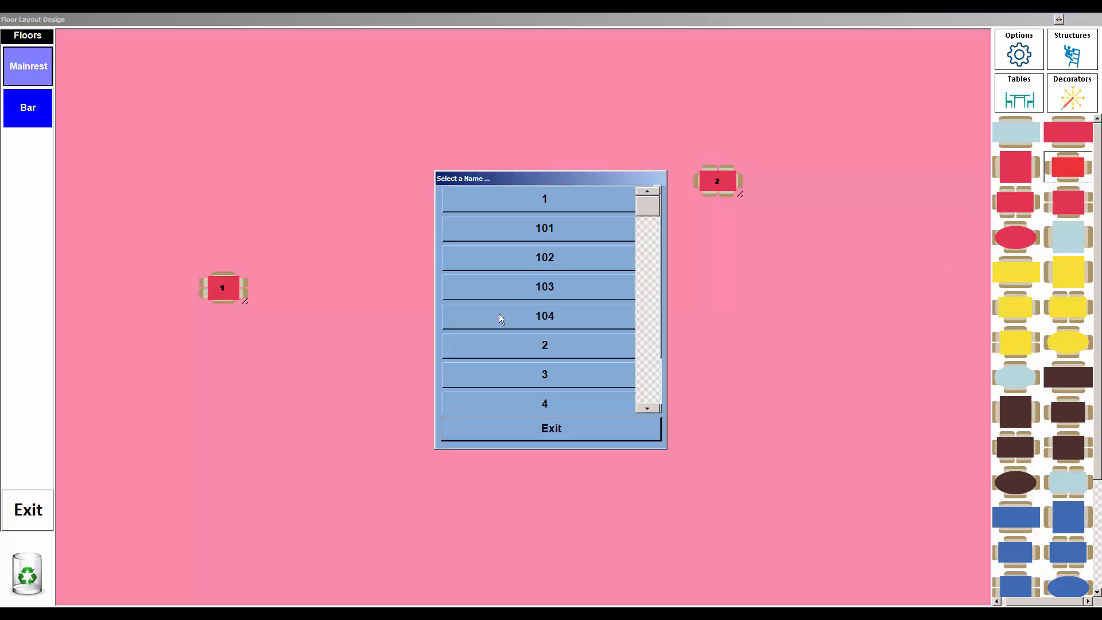
left_click(552, 288)
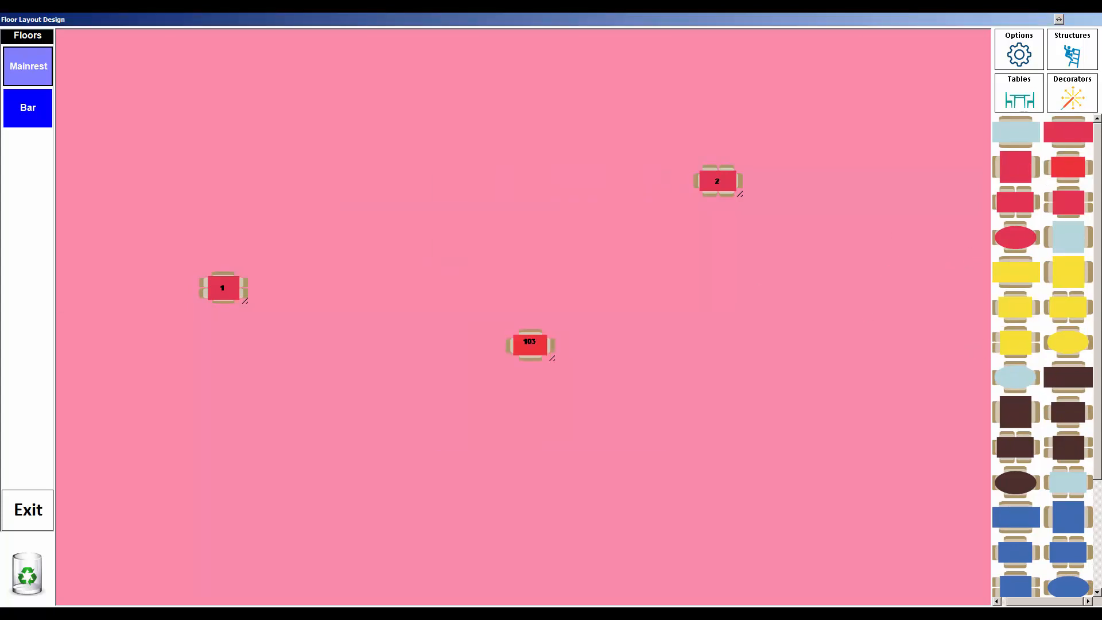
Step: Add a yellow table named 4 and a blue table named 5 in the upper-left area
left_click(1016, 343)
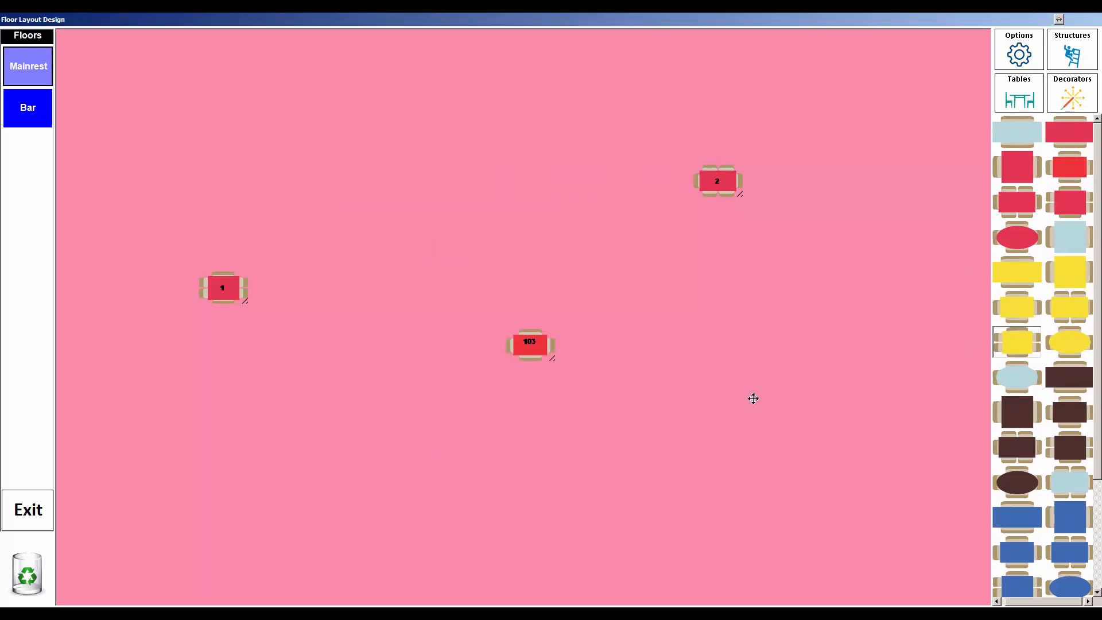
left_click(718, 469)
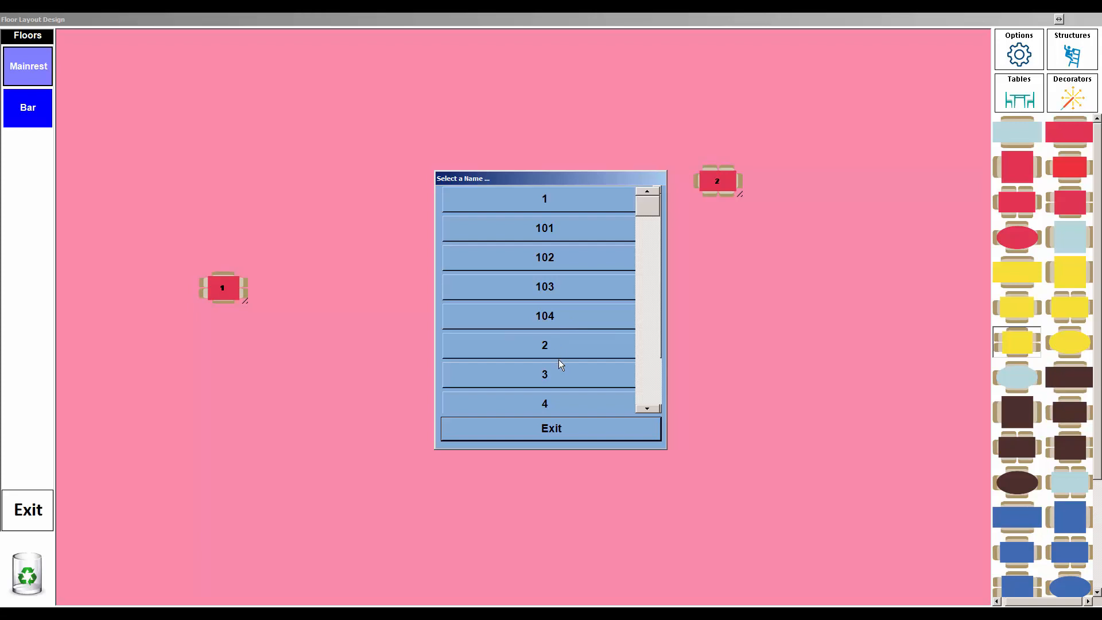
left_click_drag(553, 187, 366, 186)
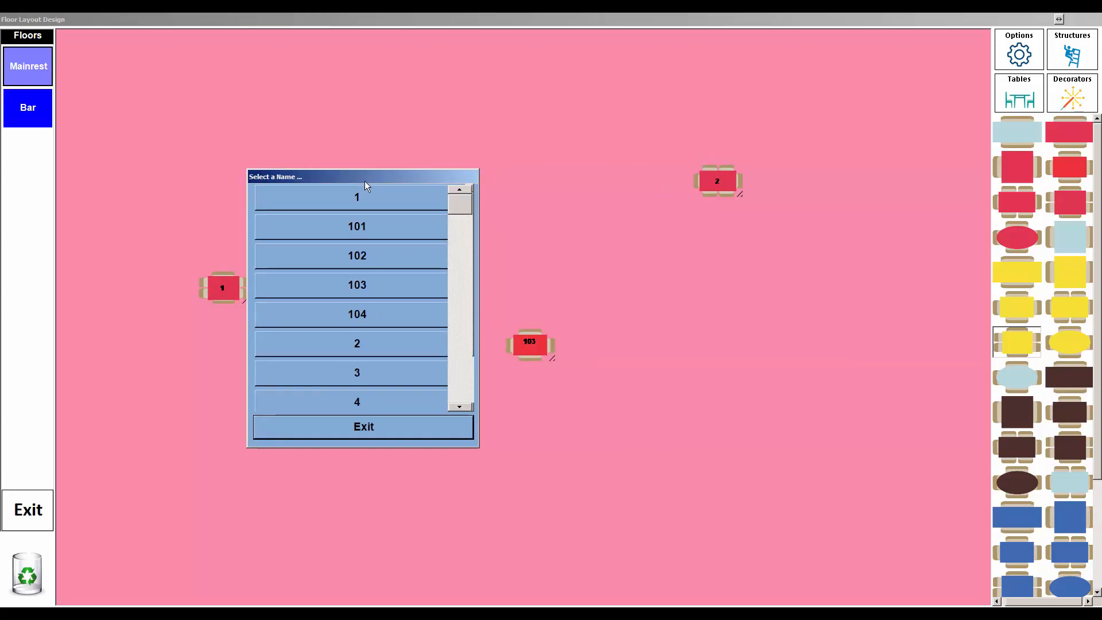
left_click(370, 407)
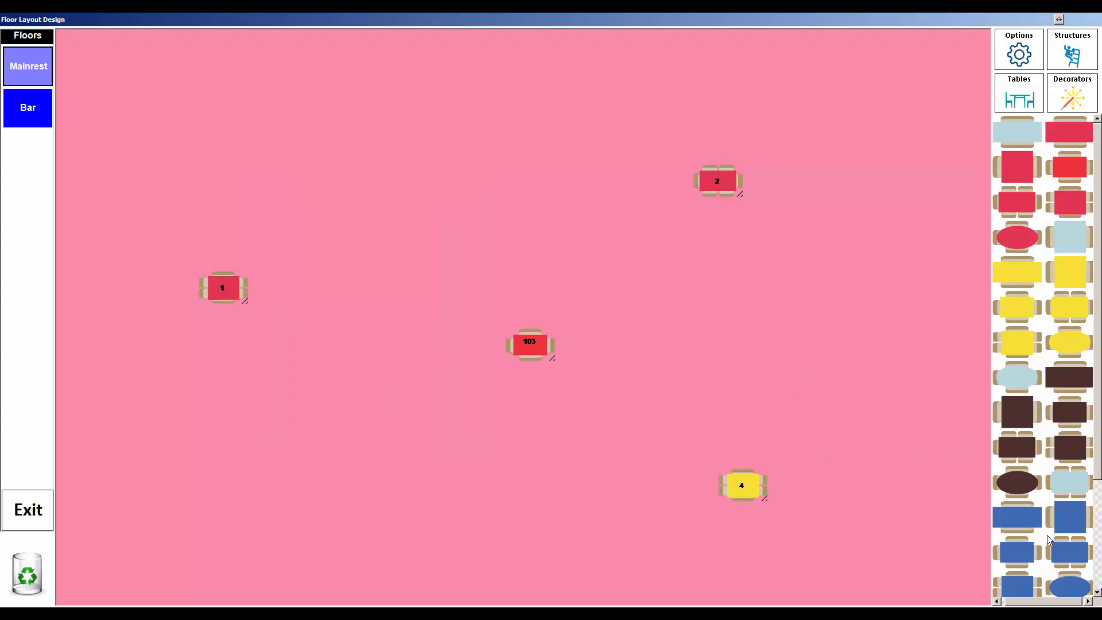
left_click_drag(1071, 555, 636, 508)
left_click(486, 502)
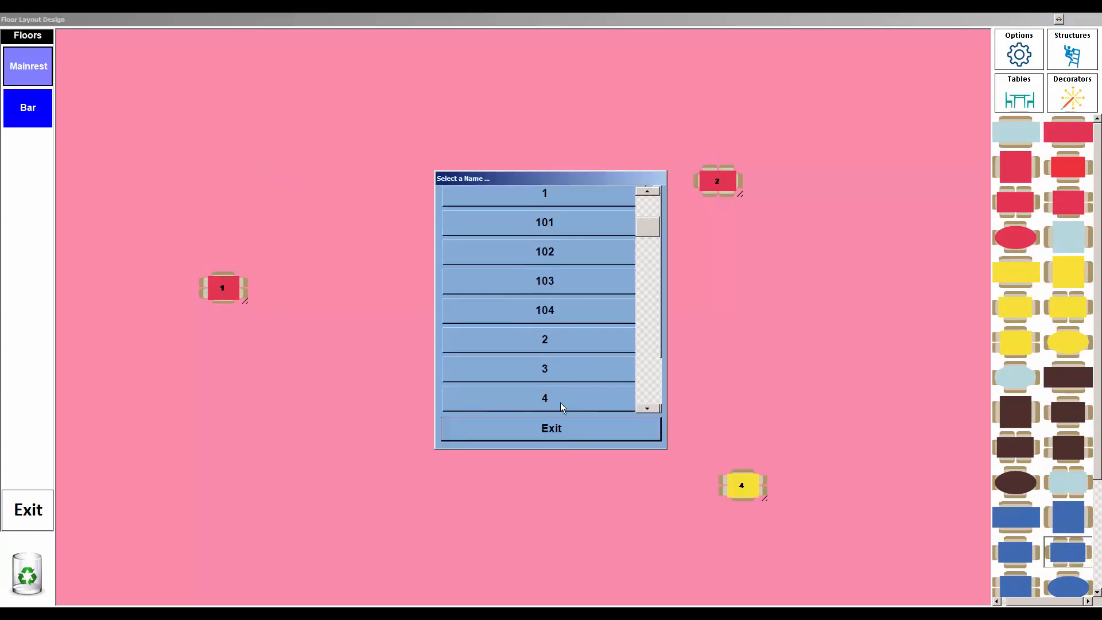
left_click(642, 370)
left_click_drag(642, 254, 642, 306)
left_click(576, 394)
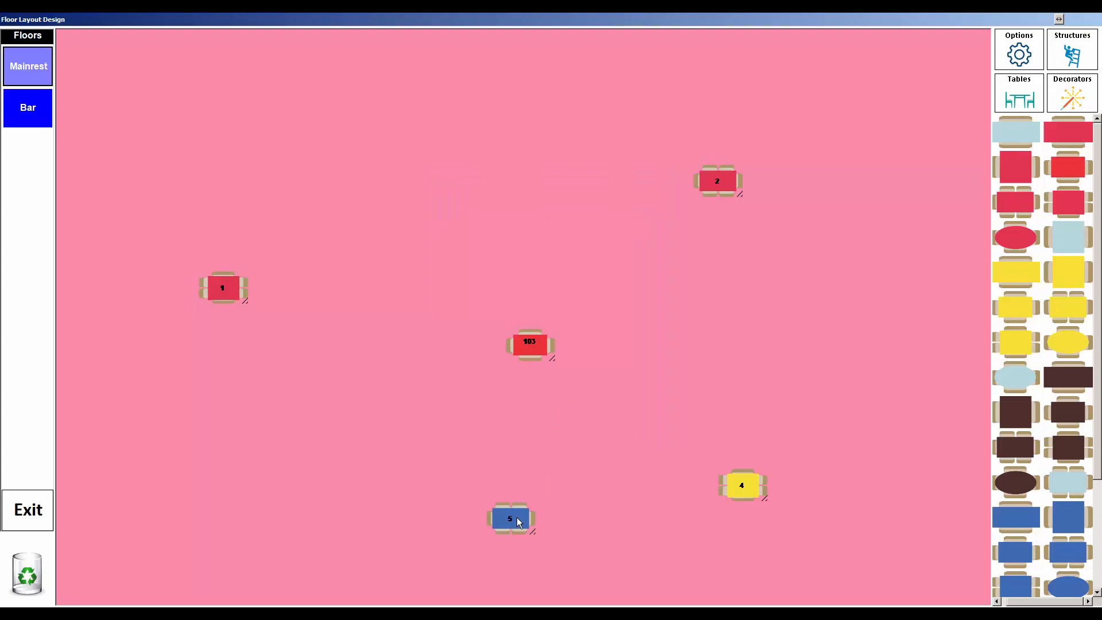
left_click_drag(517, 516, 349, 145)
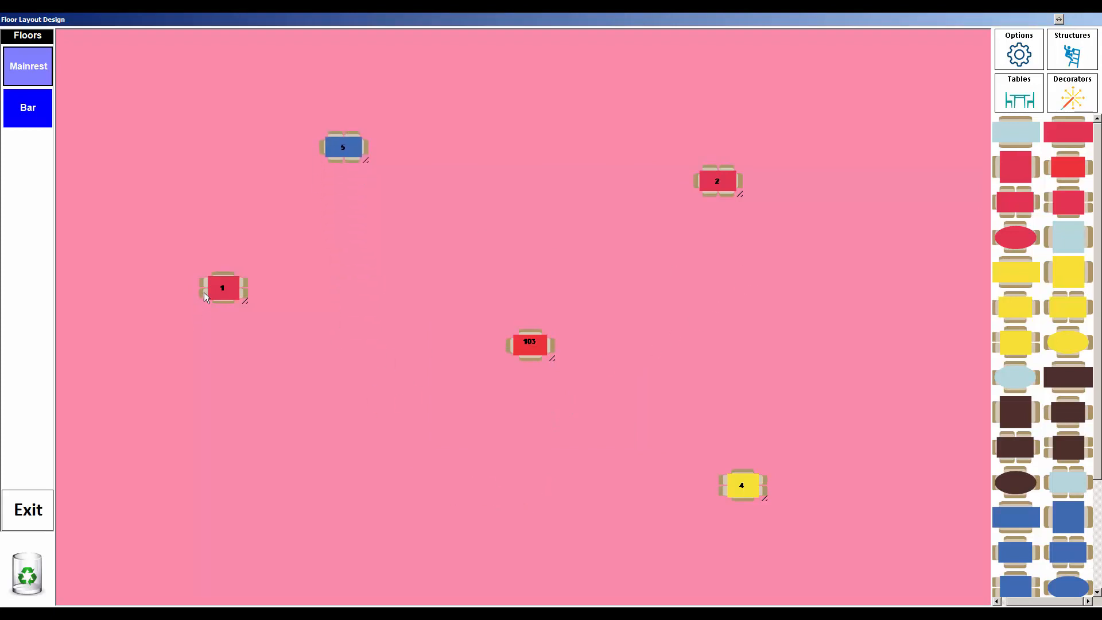
Step: Enlarge table 1 on the left side and move tables 5 and 2 to the top right
left_click_drag(228, 301, 357, 229)
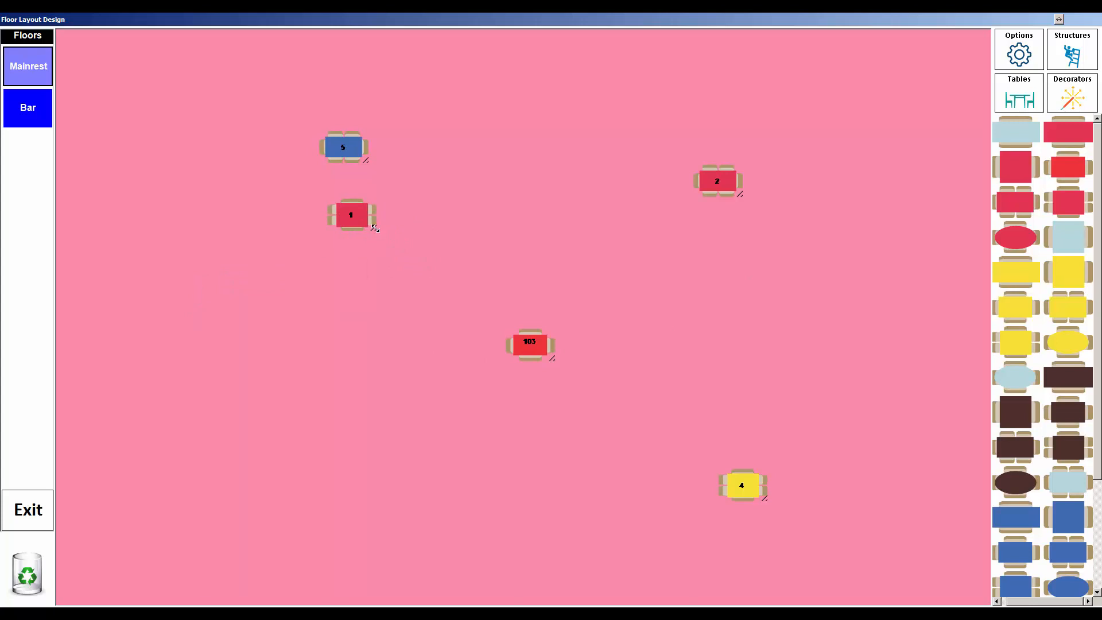
left_click_drag(377, 230, 453, 326)
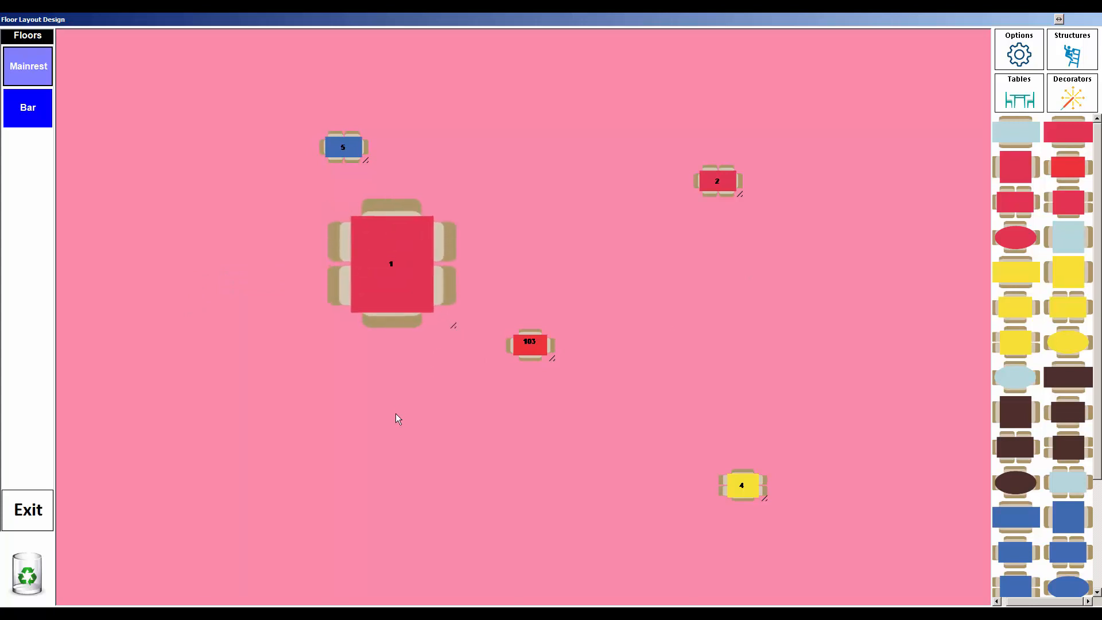
left_click_drag(372, 287, 159, 287)
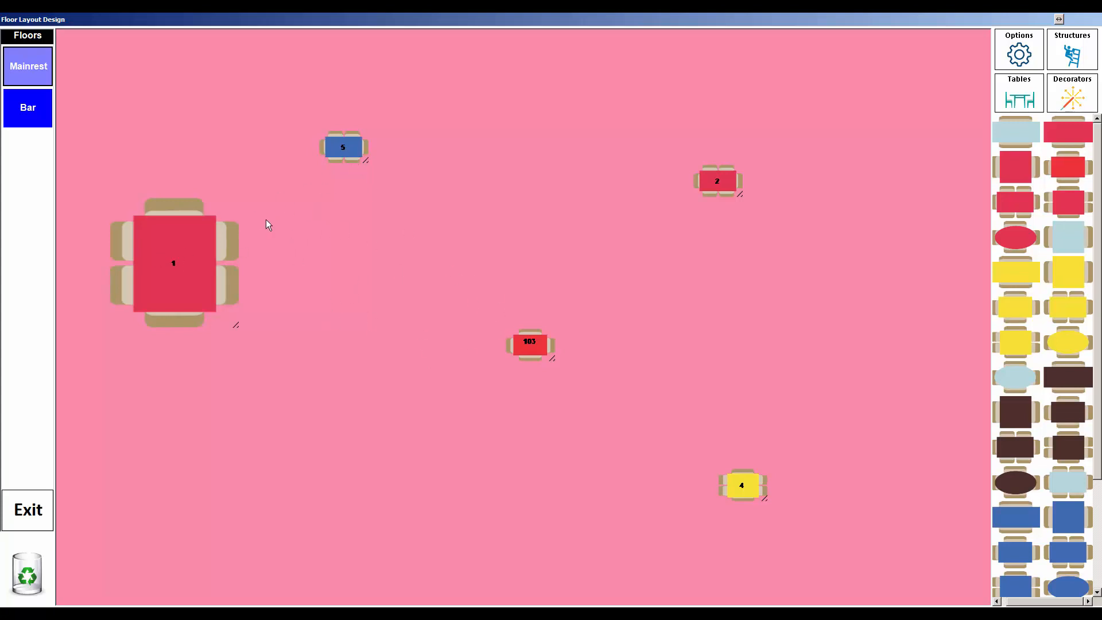
left_click_drag(361, 147, 969, 71)
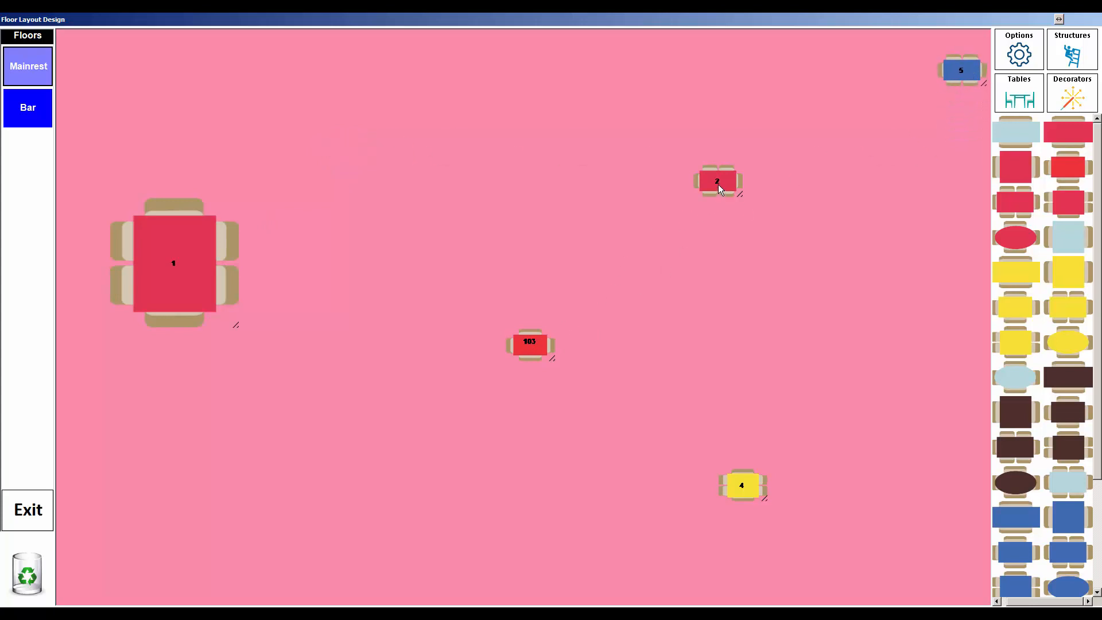
left_click_drag(718, 182, 958, 125)
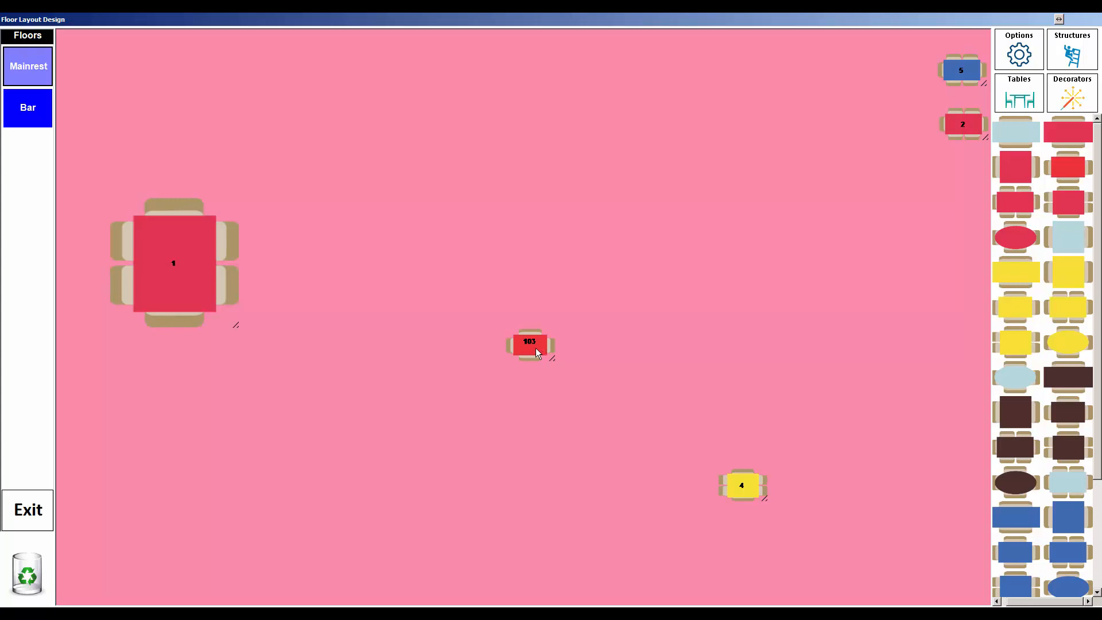
Step: Delete table 103 and regroup tables 4, 2 and 5 around the middle of the floor
left_click_drag(538, 353, 21, 576)
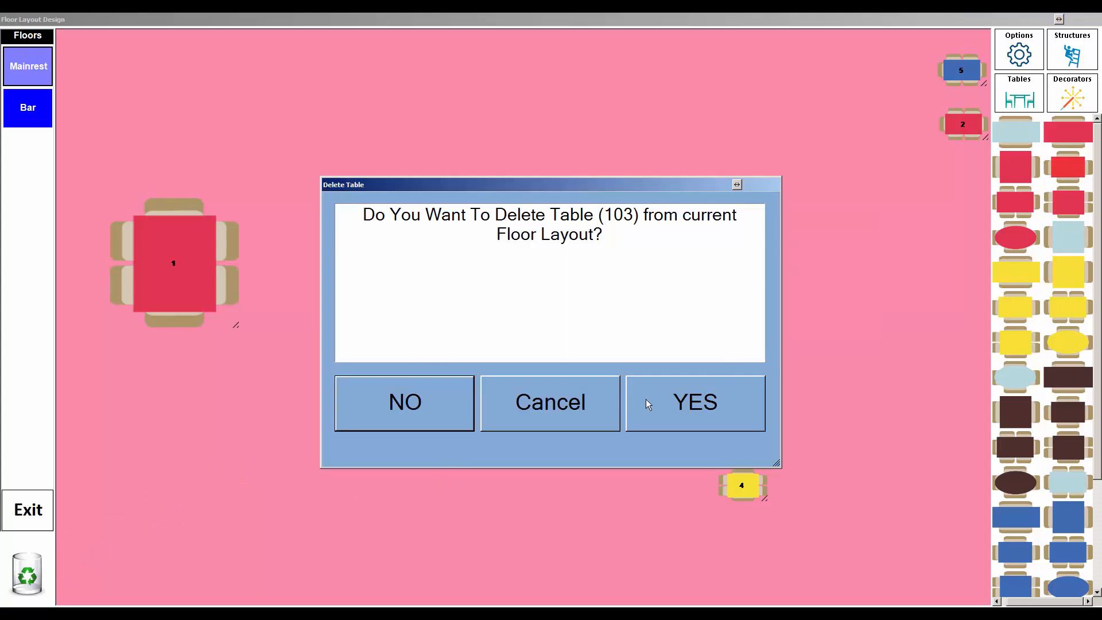
left_click(648, 404)
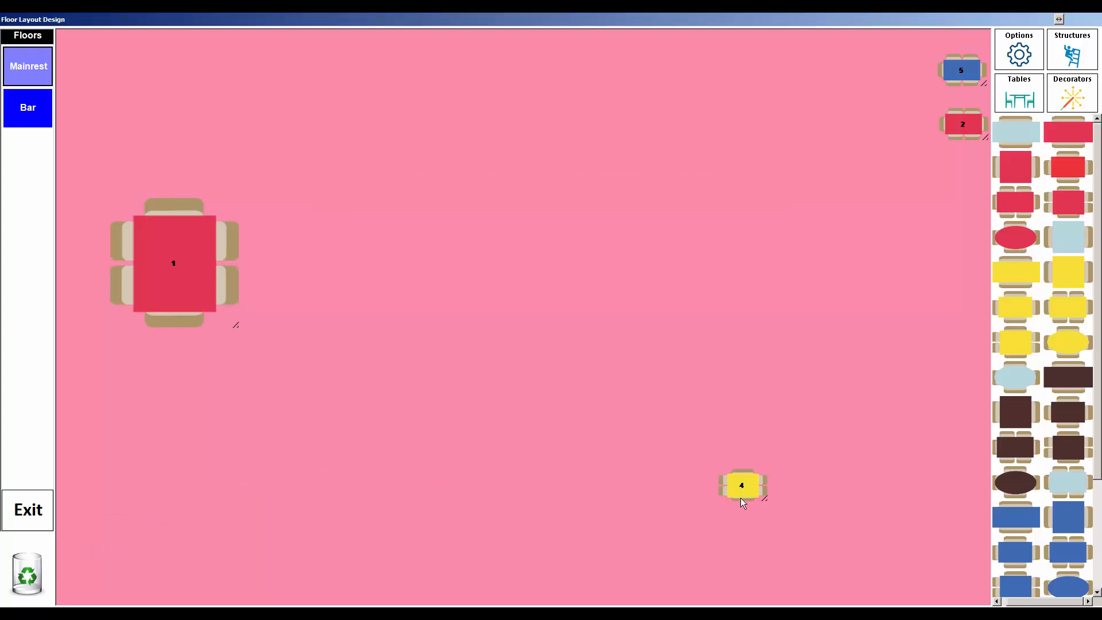
left_click_drag(742, 487, 391, 247)
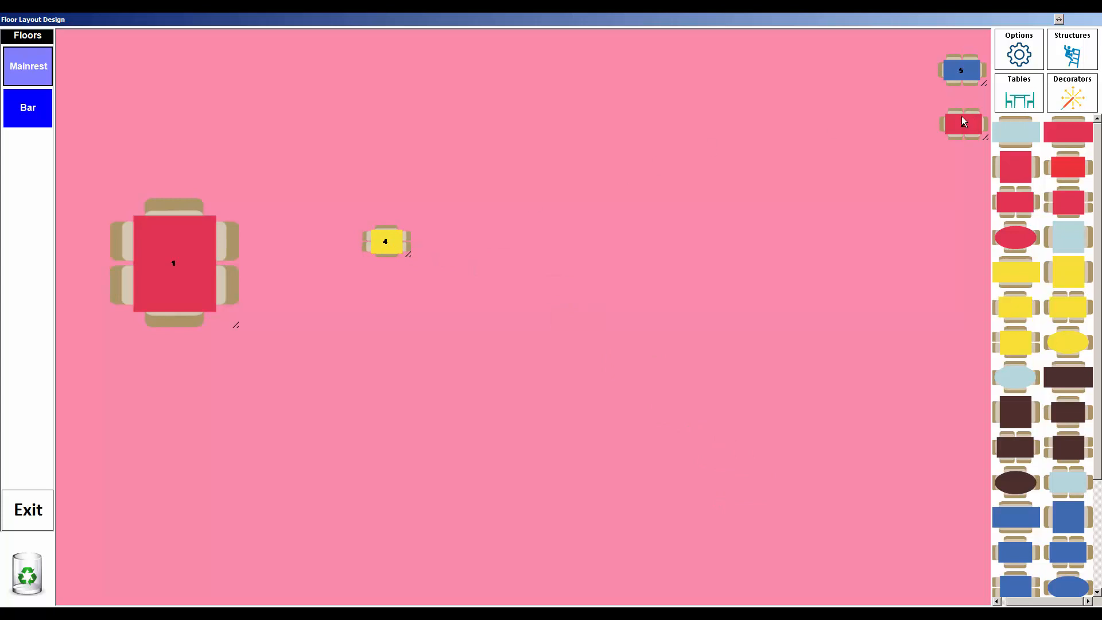
left_click_drag(950, 127, 371, 378)
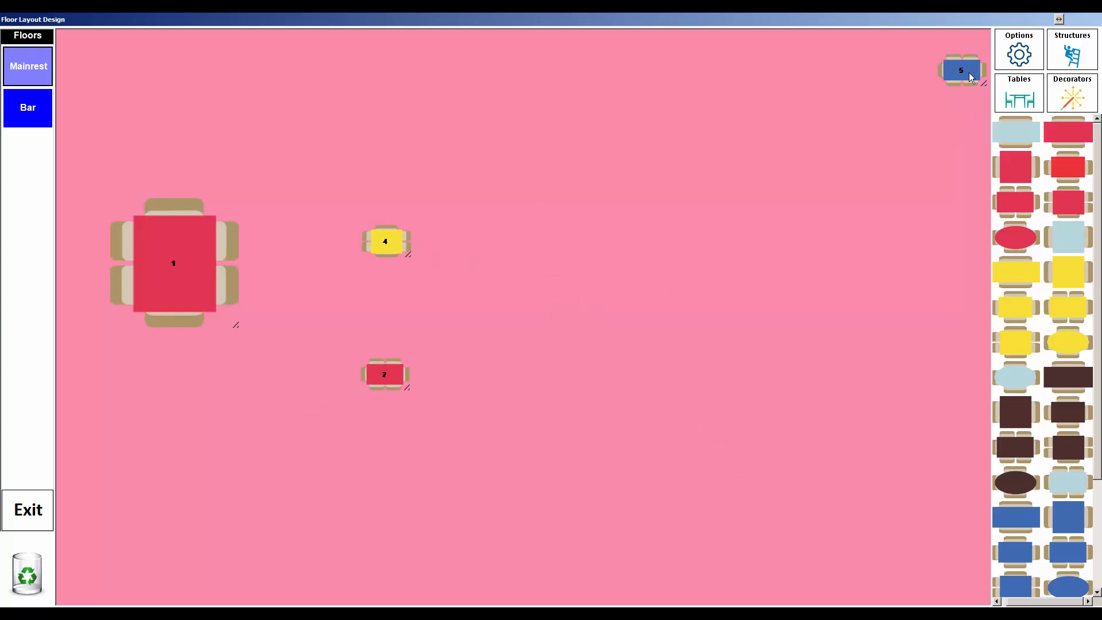
left_click_drag(969, 78, 528, 356)
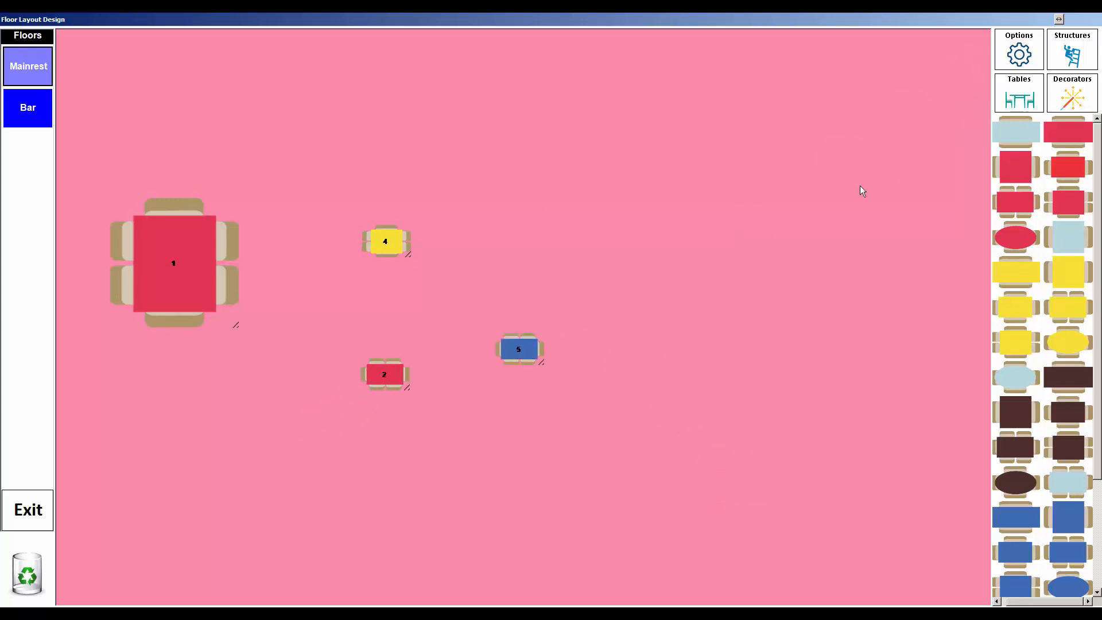
left_click(1064, 99)
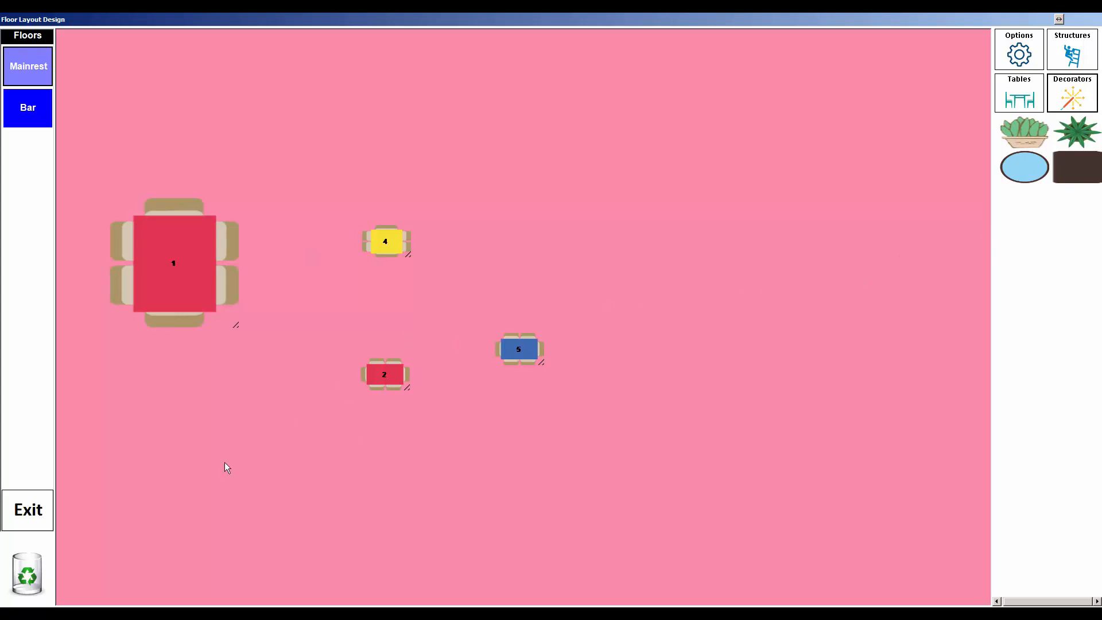
mouse_move(57, 612)
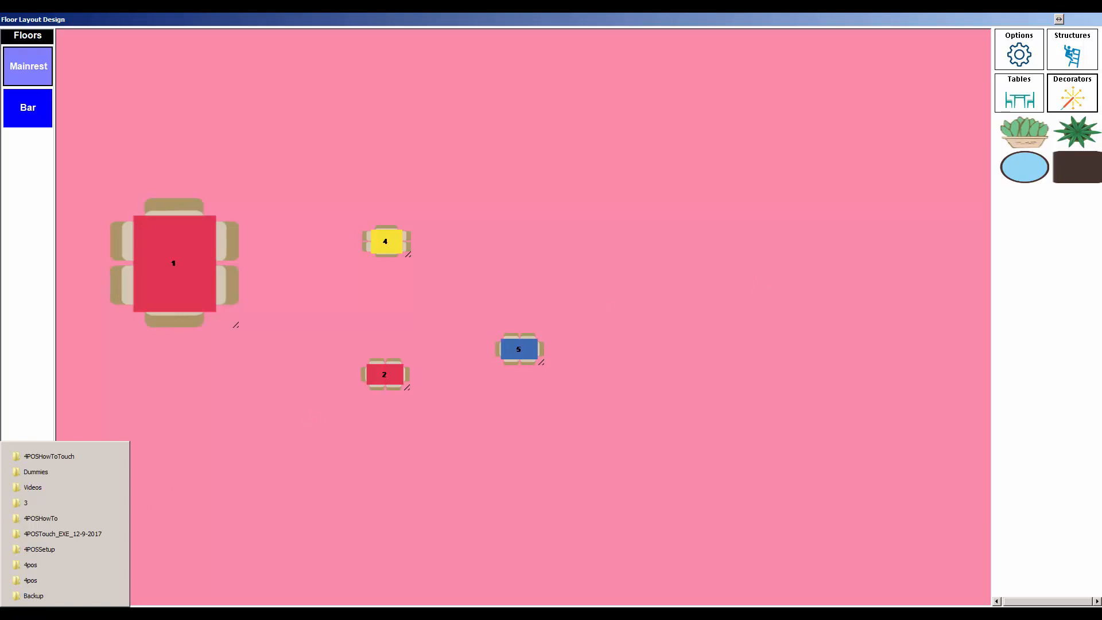
Step: In Explorer, browse the 4pos LayoutImages folders through Decorators and Structures to Tables
left_click(45, 595)
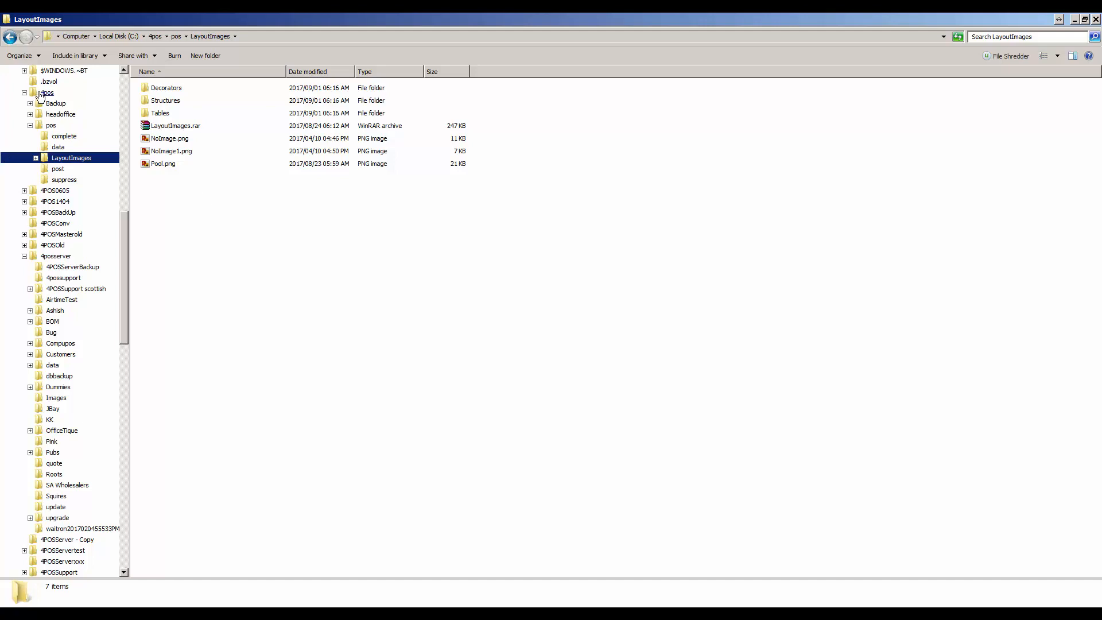
left_click(261, 37)
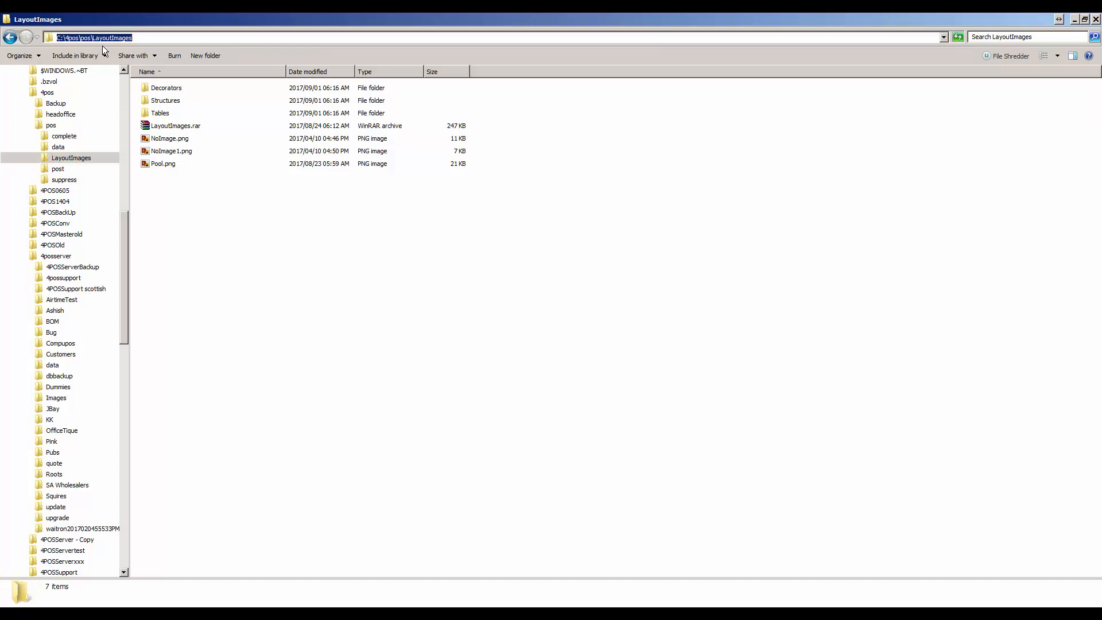
left_click(243, 202)
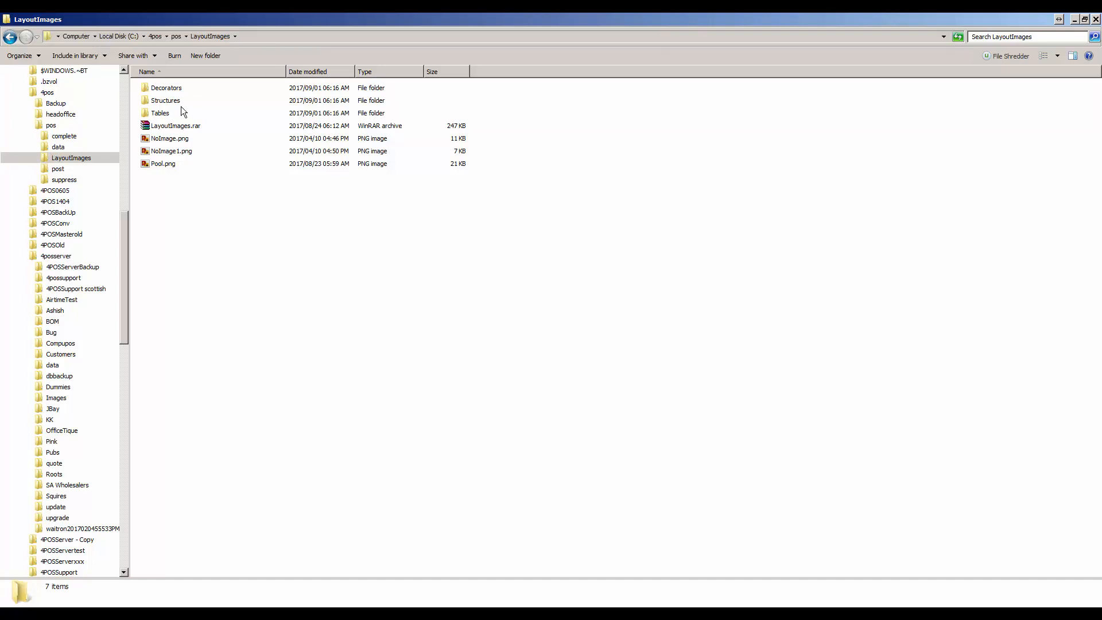
double_click(168, 88)
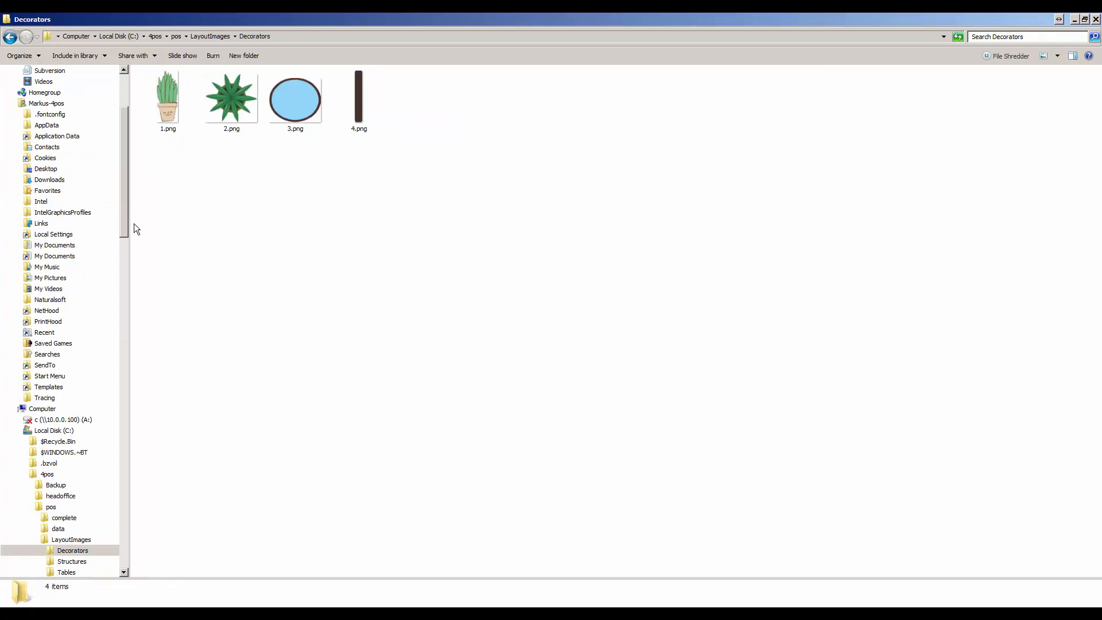
left_click_drag(126, 218, 125, 280)
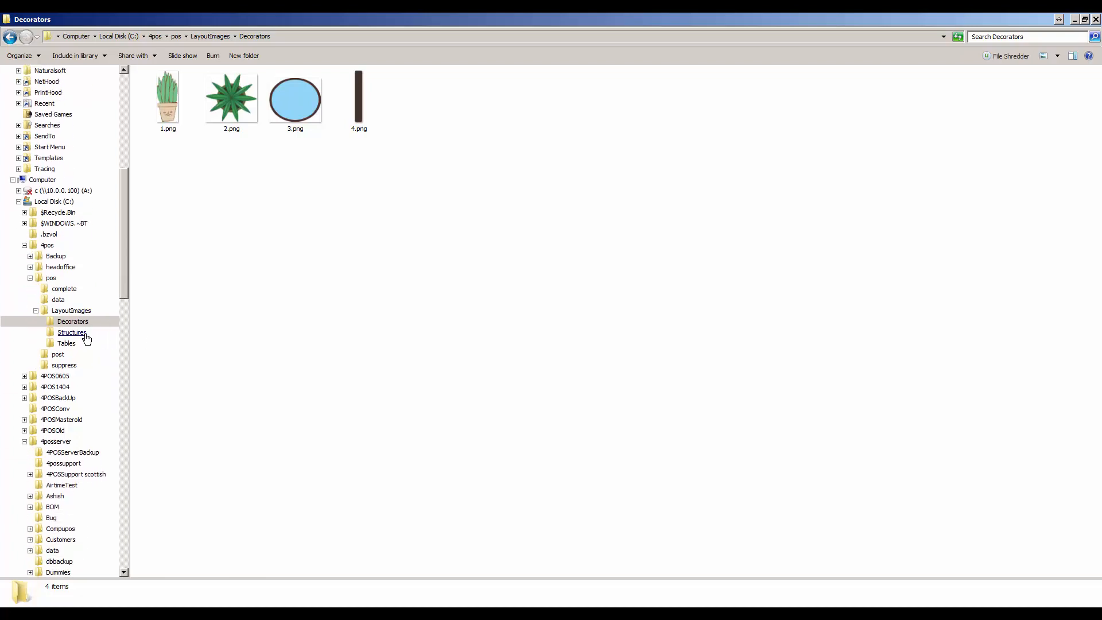
left_click(84, 334)
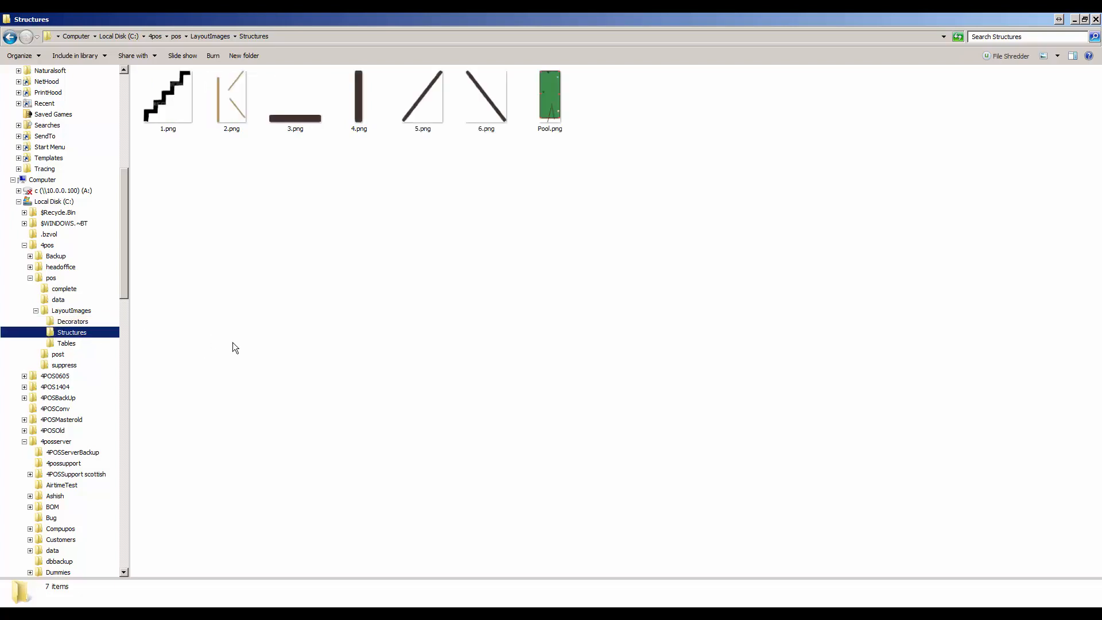
left_click(69, 343)
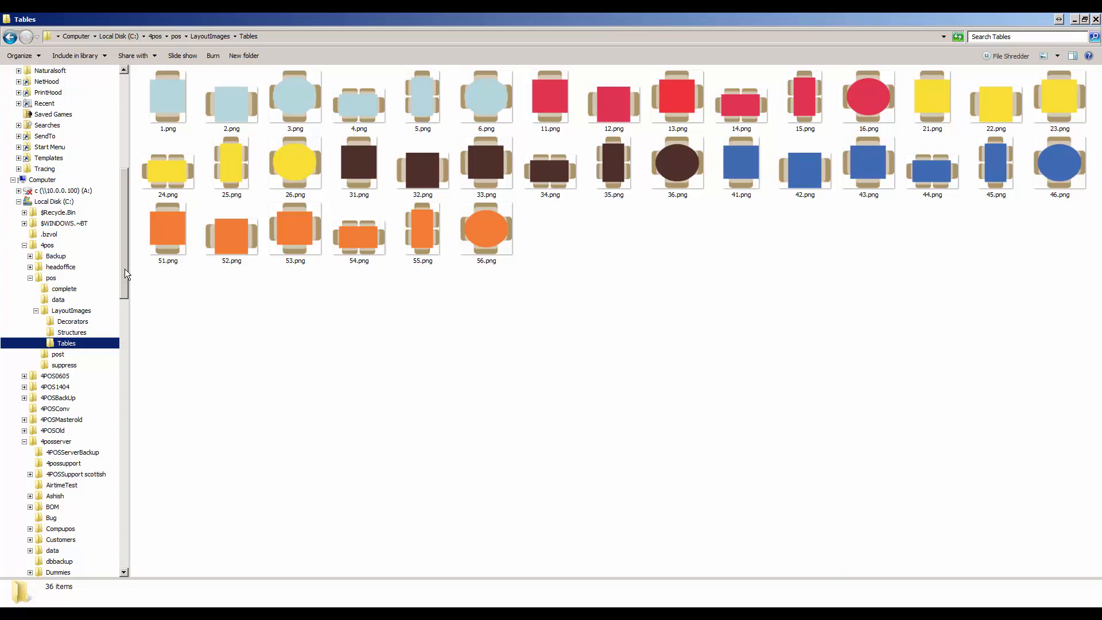
left_click_drag(125, 268, 122, 308)
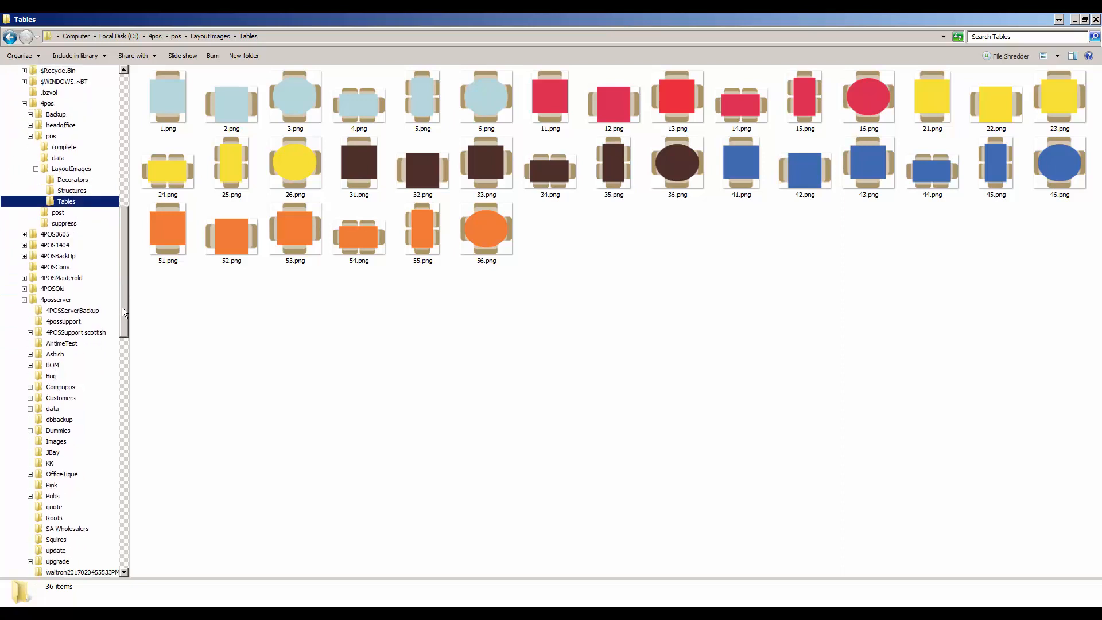
Step: Preview BERTRAMS.gif in the 4posserver Images folder, then rename it to 123456.gif
left_click(57, 443)
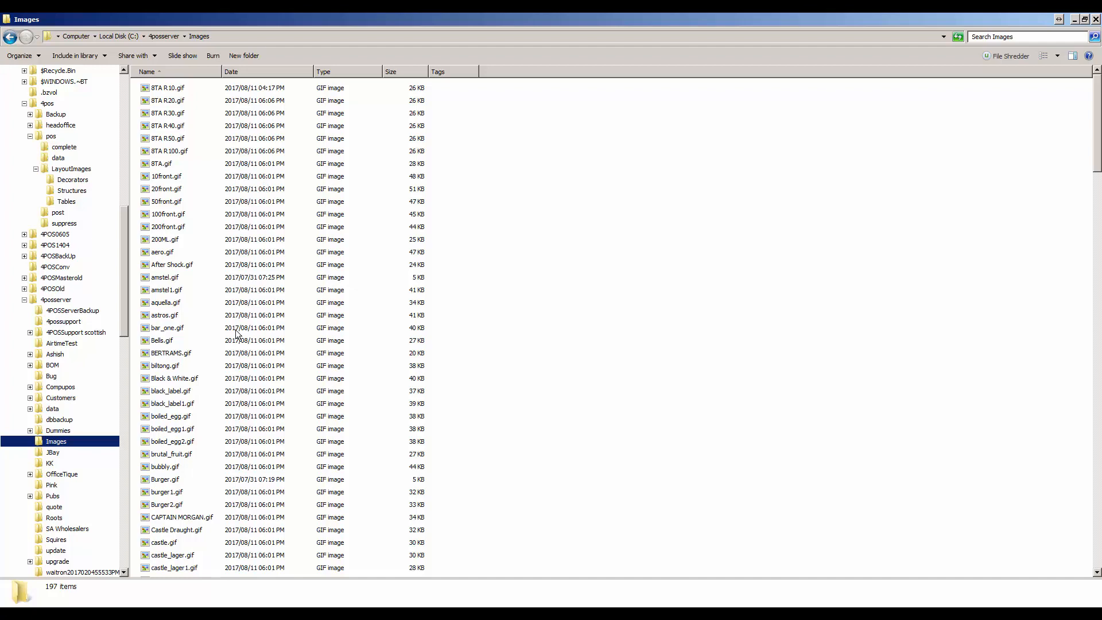
double_click(166, 352)
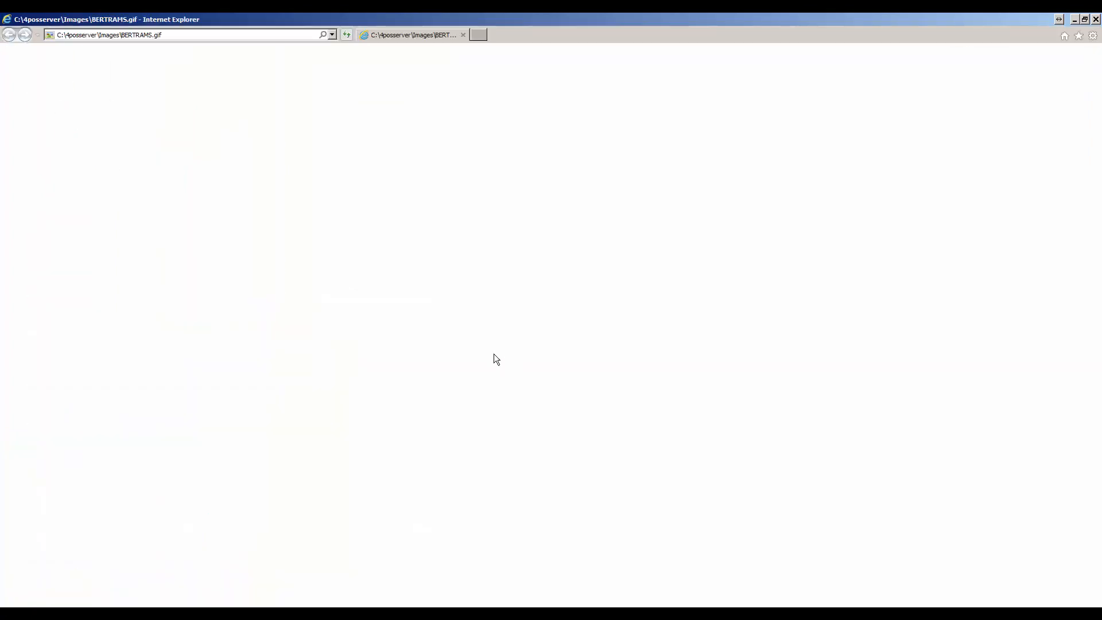
left_click(1096, 19)
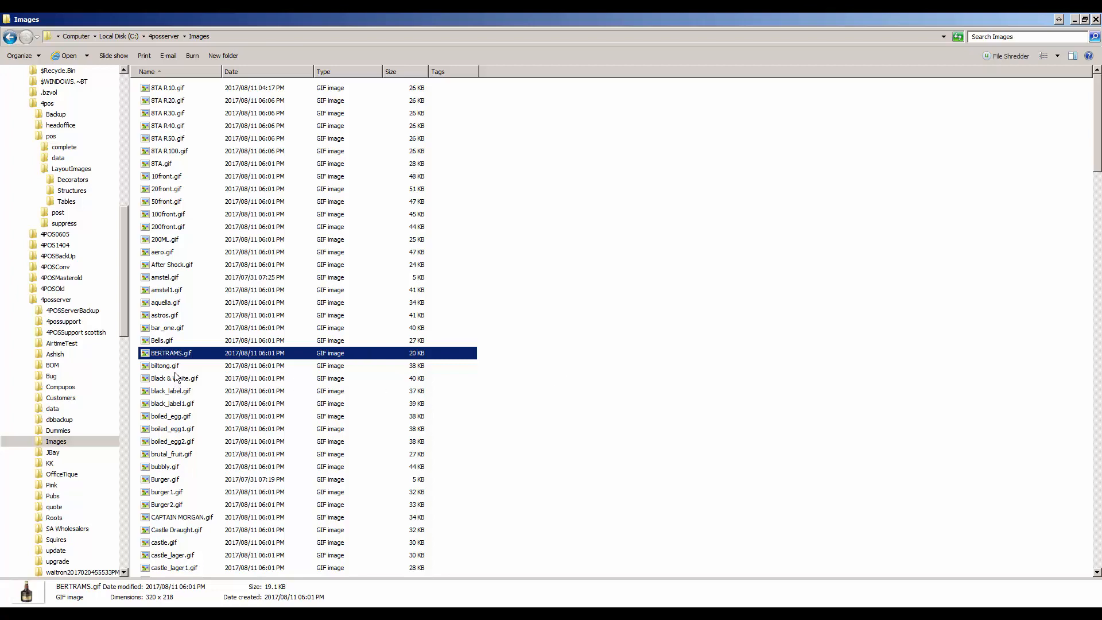
right_click(170, 354)
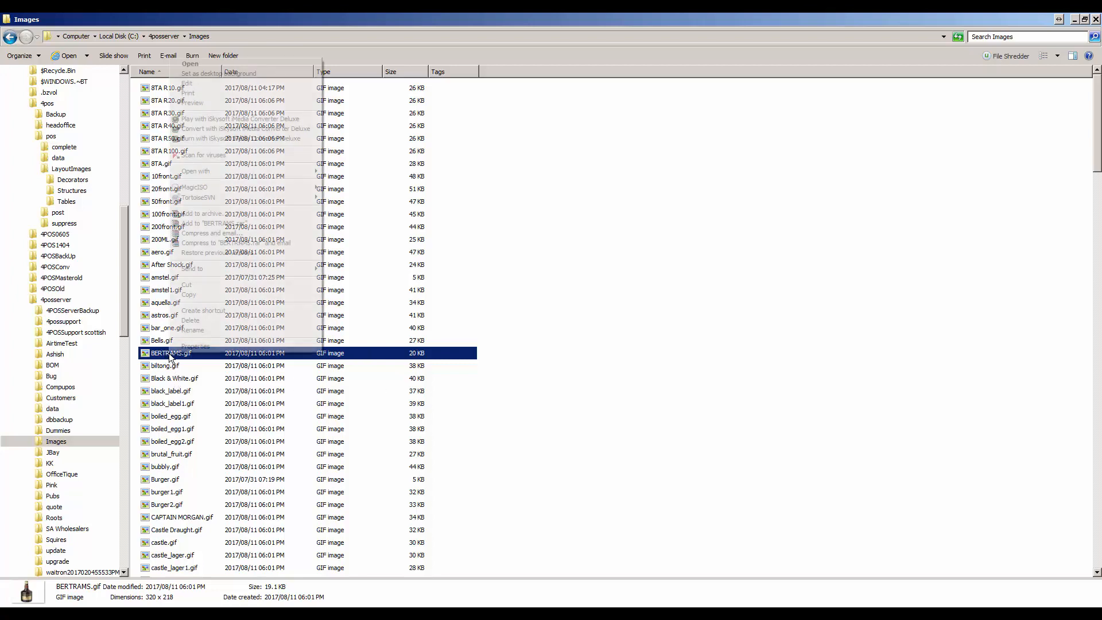
left_click(199, 331)
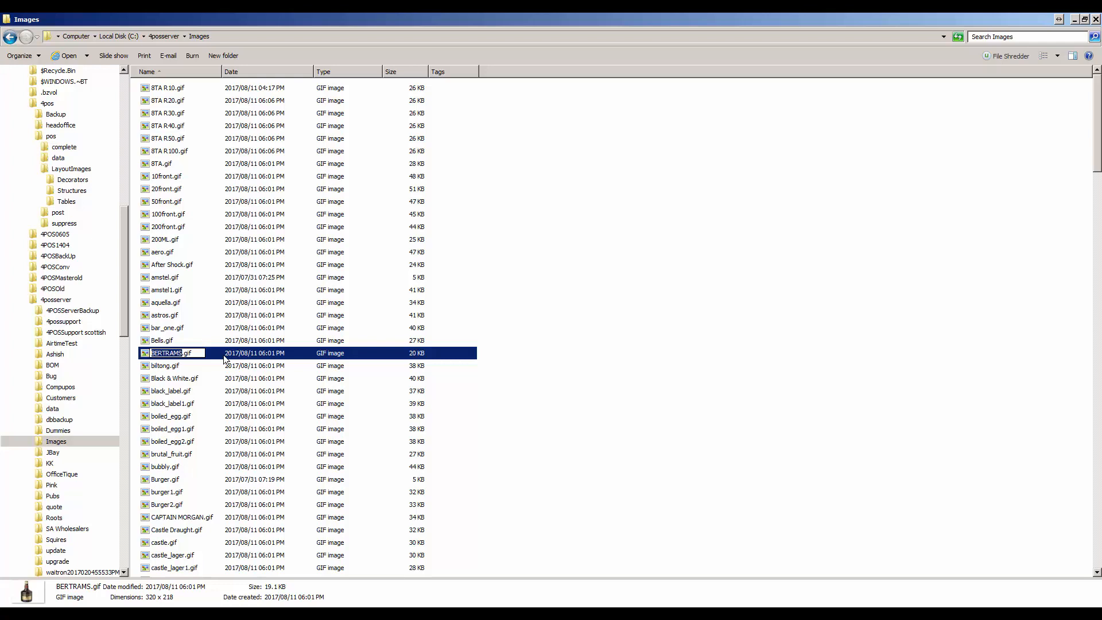
type("123456")
key("Return")
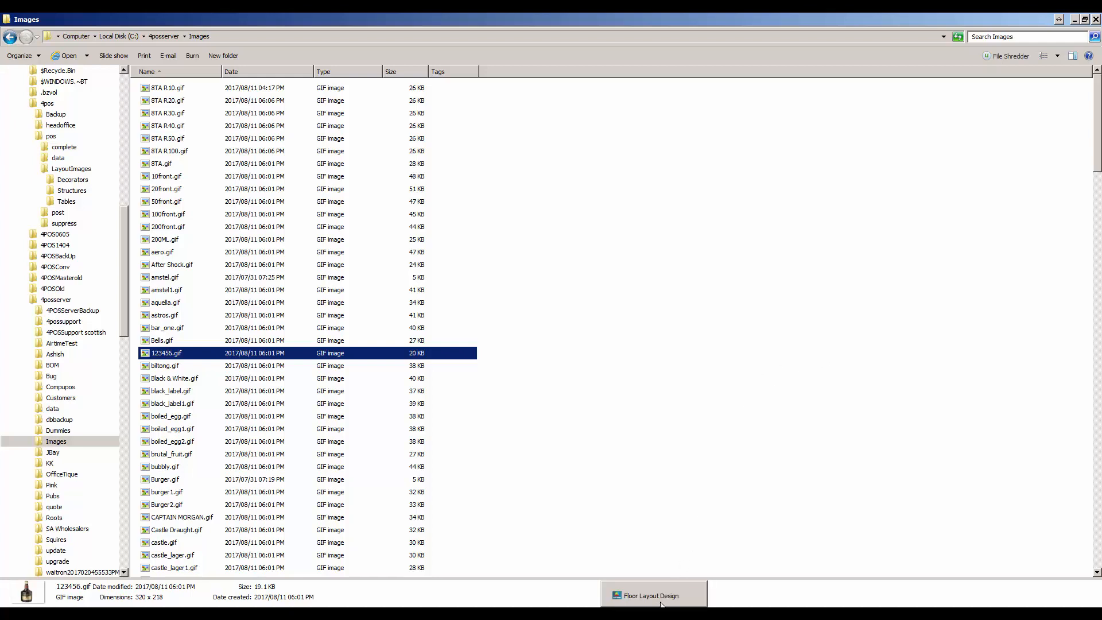
Step: Try a pool table structure on Mainrest, delete it, then switch to the Bar floor
left_click(661, 603)
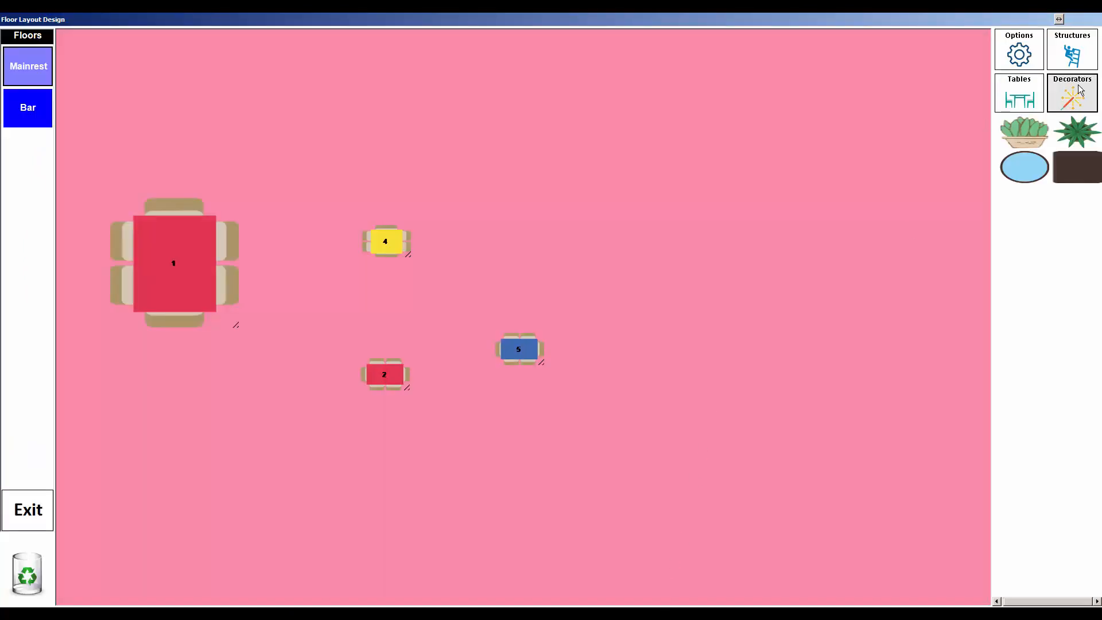
left_click(1071, 51)
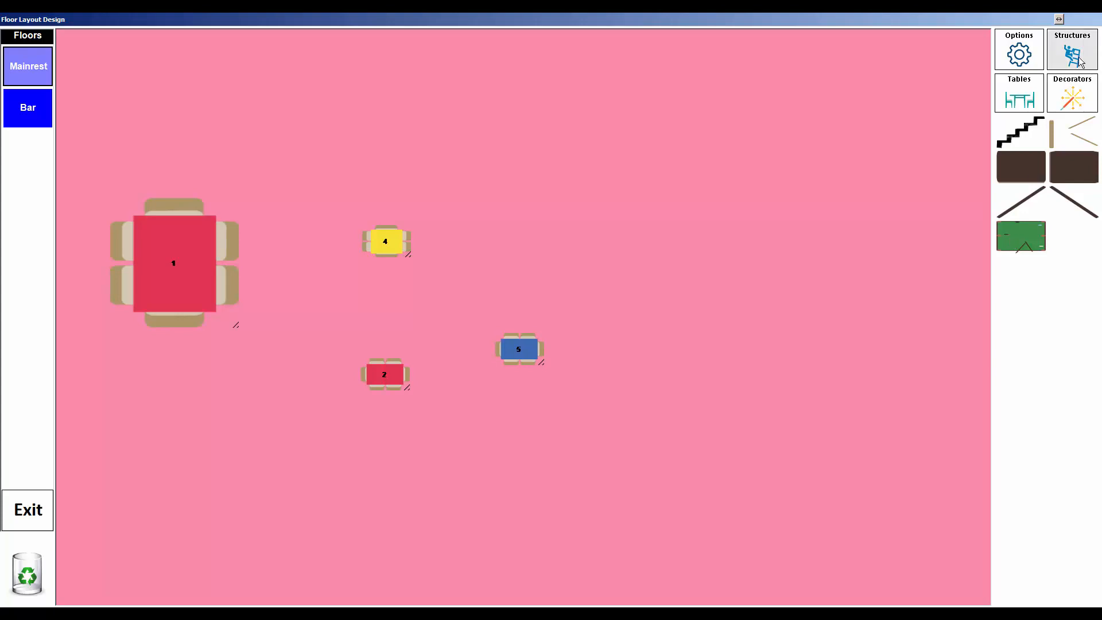
left_click_drag(1023, 235, 765, 250)
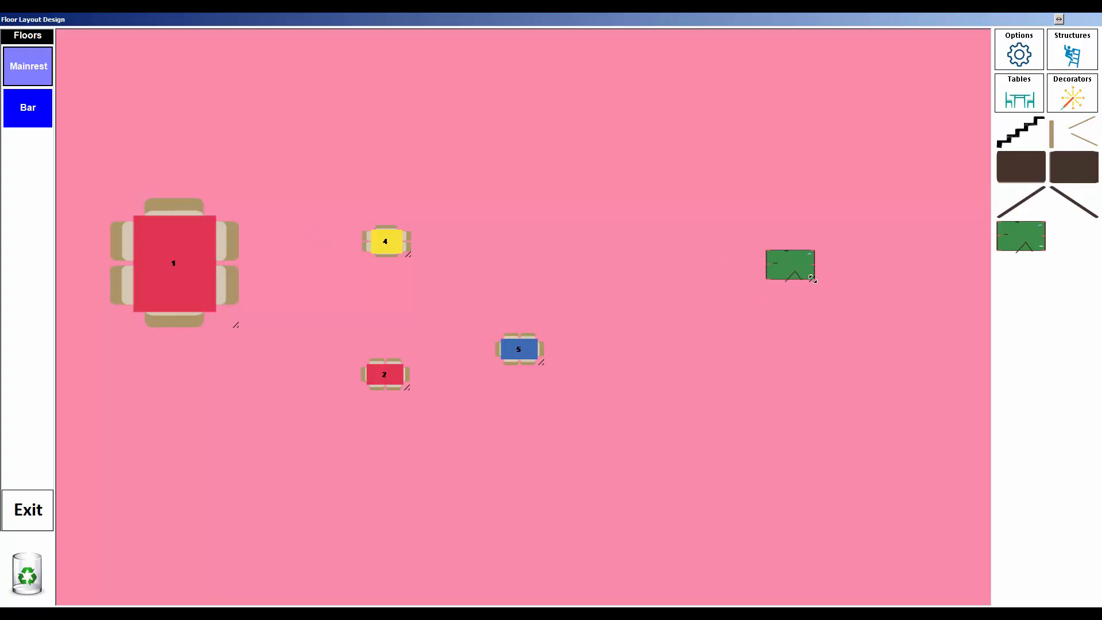
left_click_drag(811, 279, 841, 470)
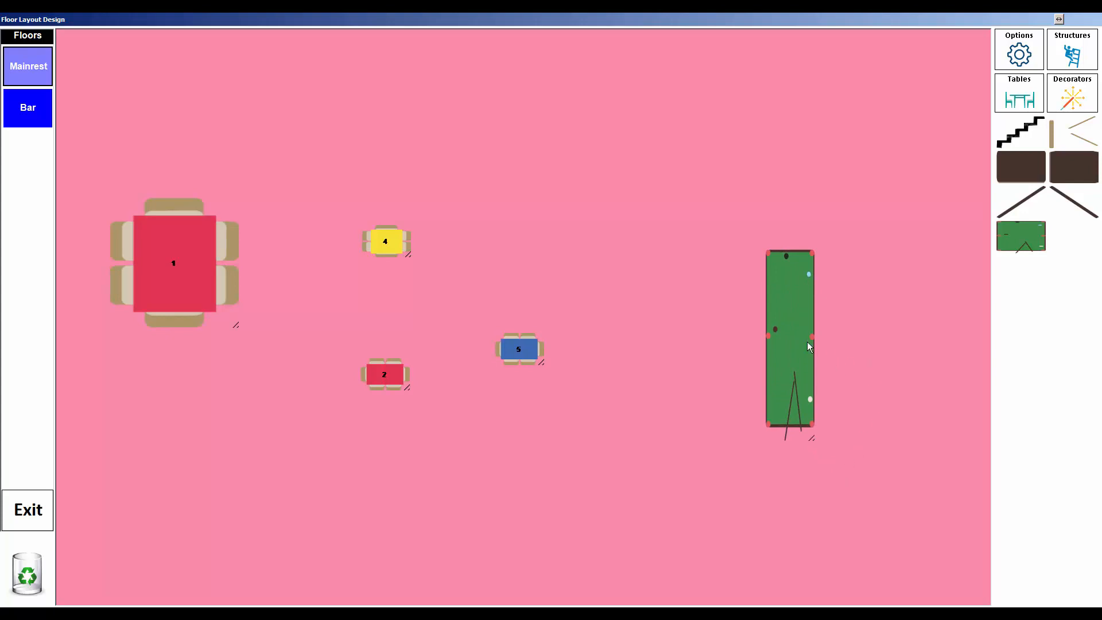
left_click_drag(807, 342, 62, 497)
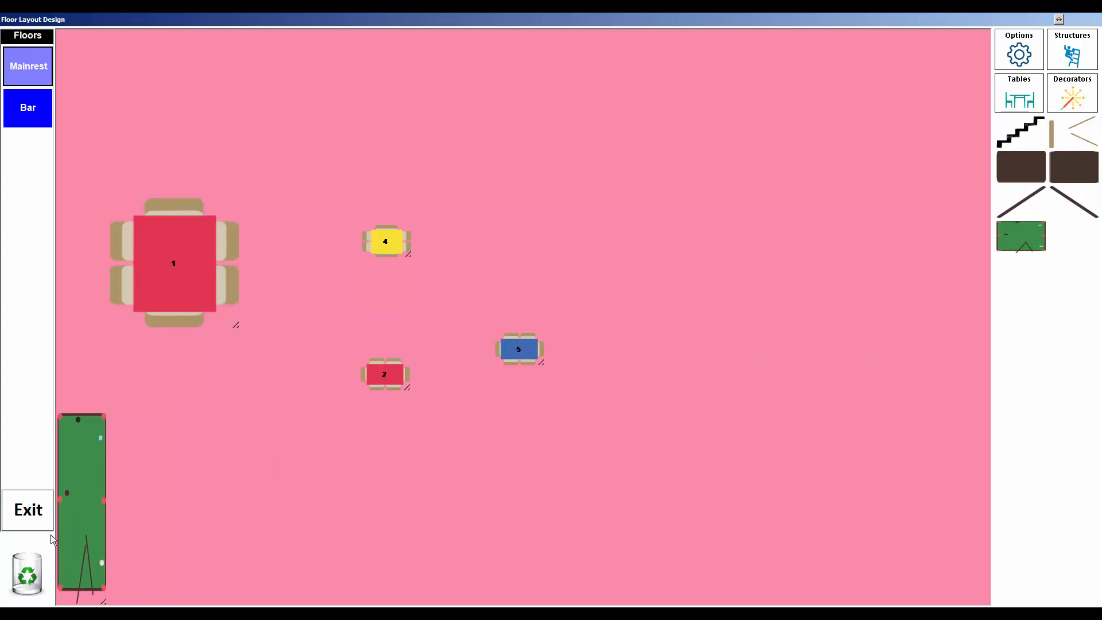
left_click_drag(50, 535, 711, 214)
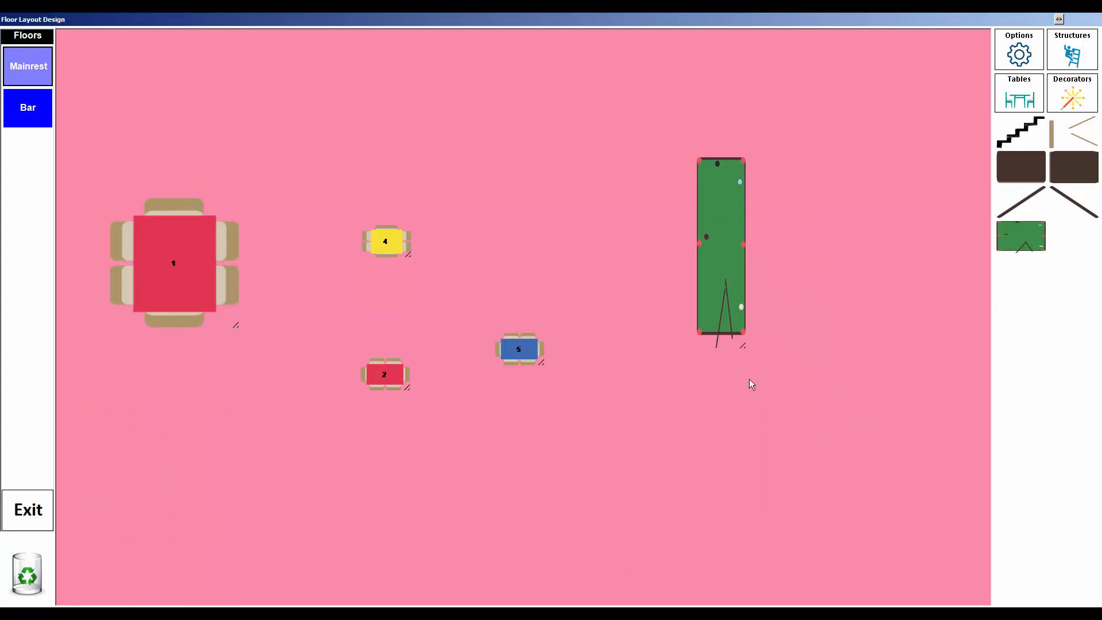
left_click_drag(743, 346, 30, 572)
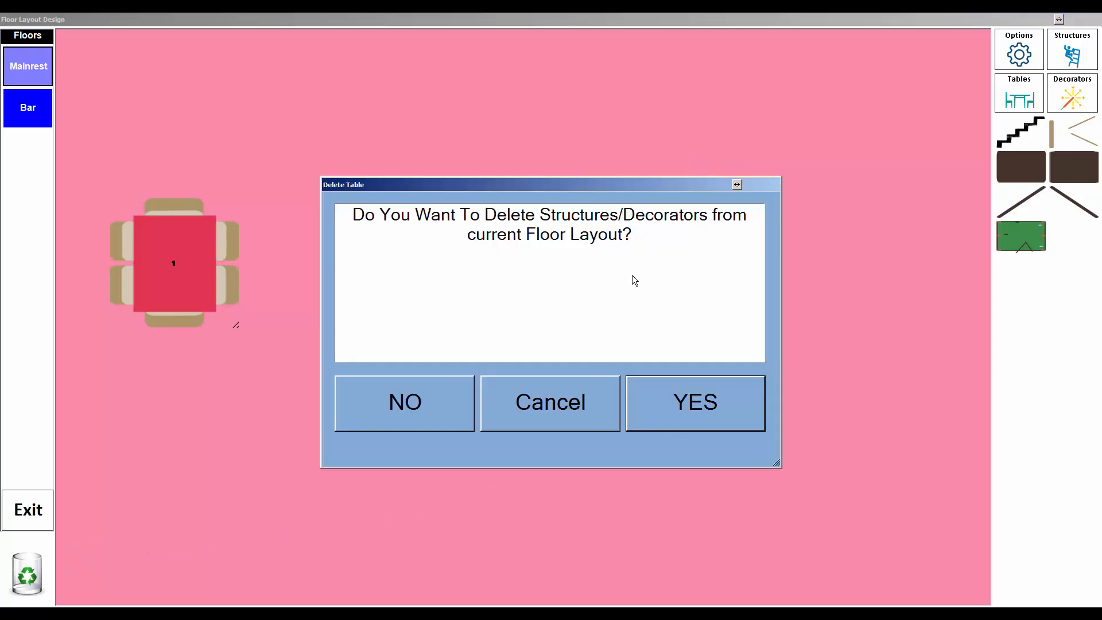
left_click(700, 402)
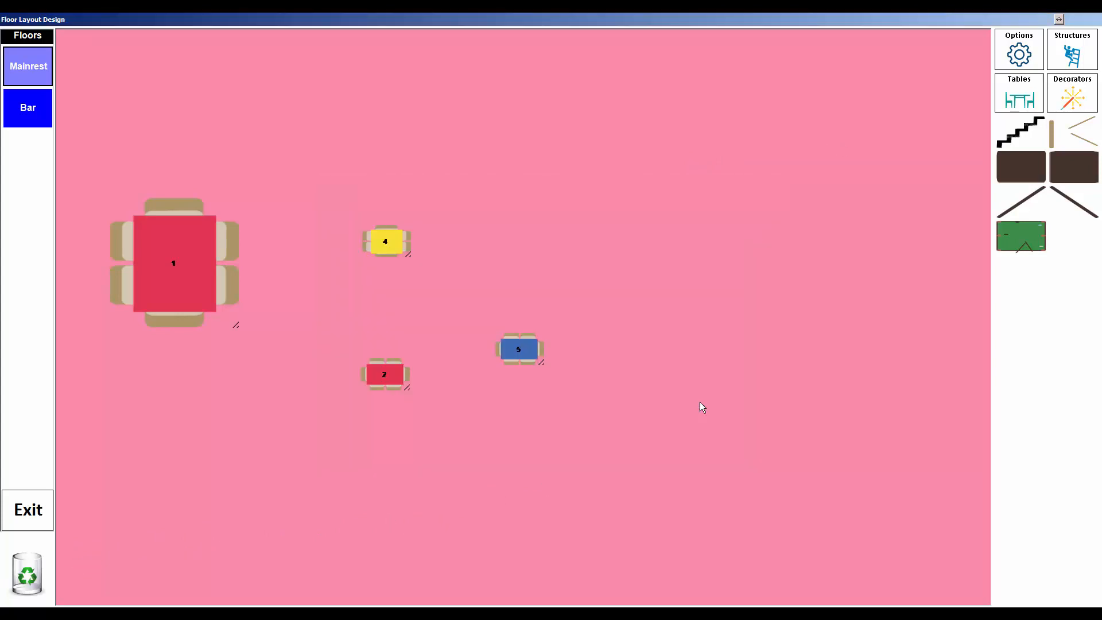
left_click(19, 114)
Step: Change the Bar floor's background colour to olive
right_click(703, 220)
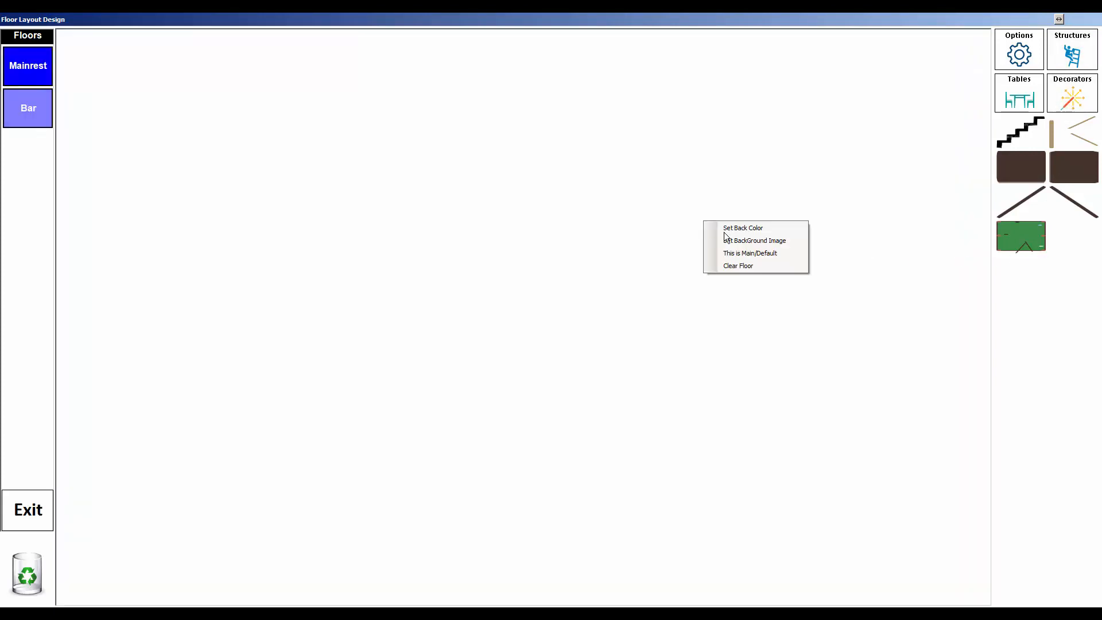
left_click(769, 227)
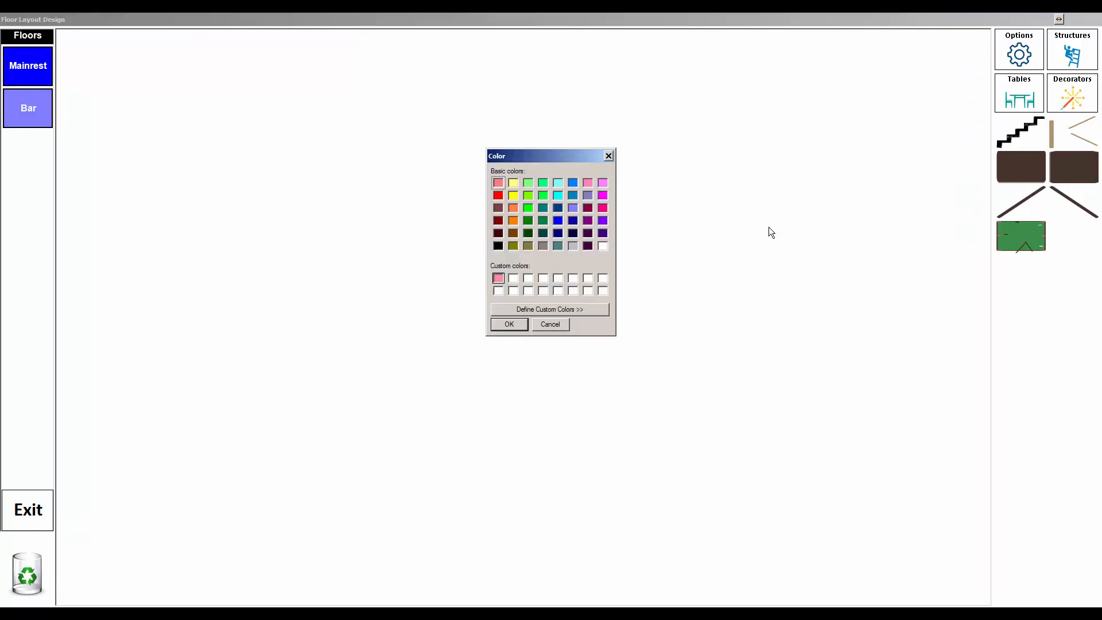
left_click(529, 247)
left_click(509, 324)
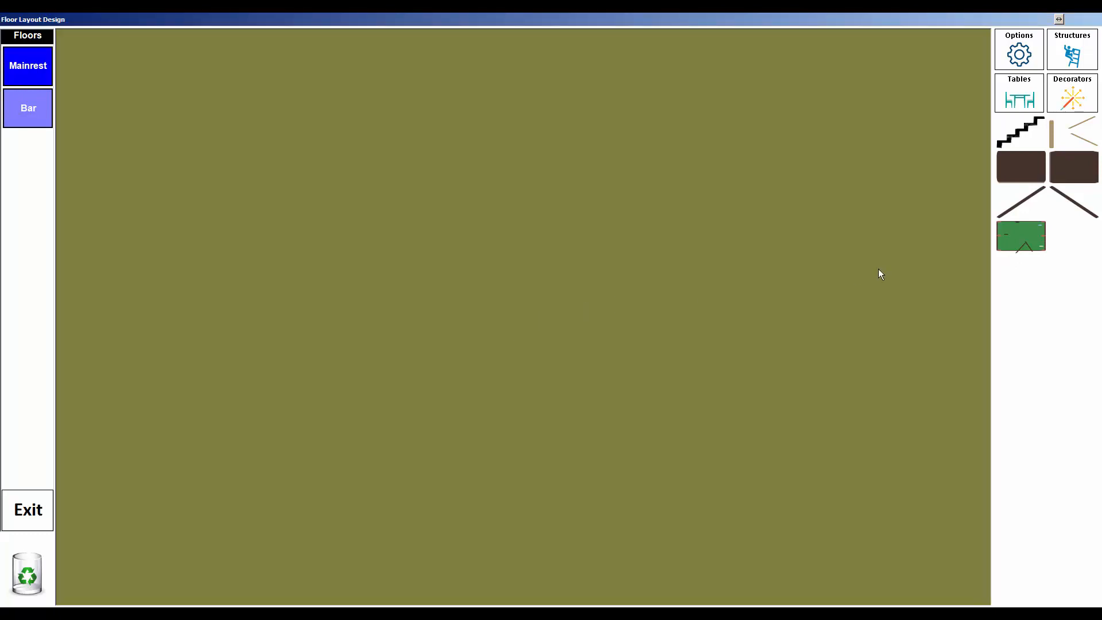
Step: Bring up the Structures item palette for the Bar floor
left_click(1074, 57)
left_click(1070, 96)
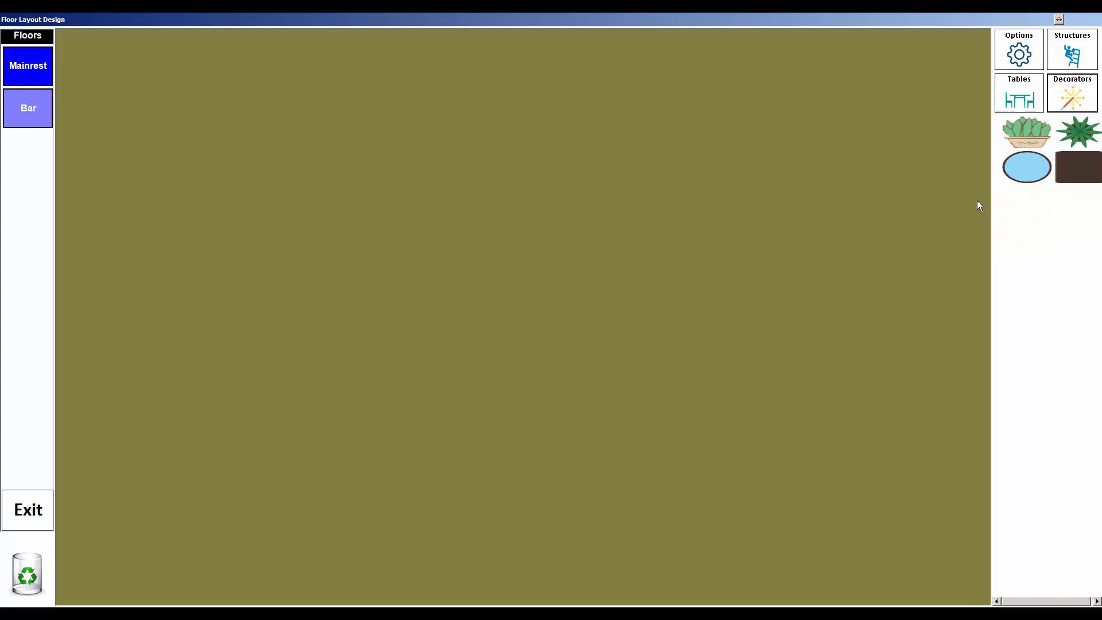
left_click(1019, 94)
left_click(1074, 51)
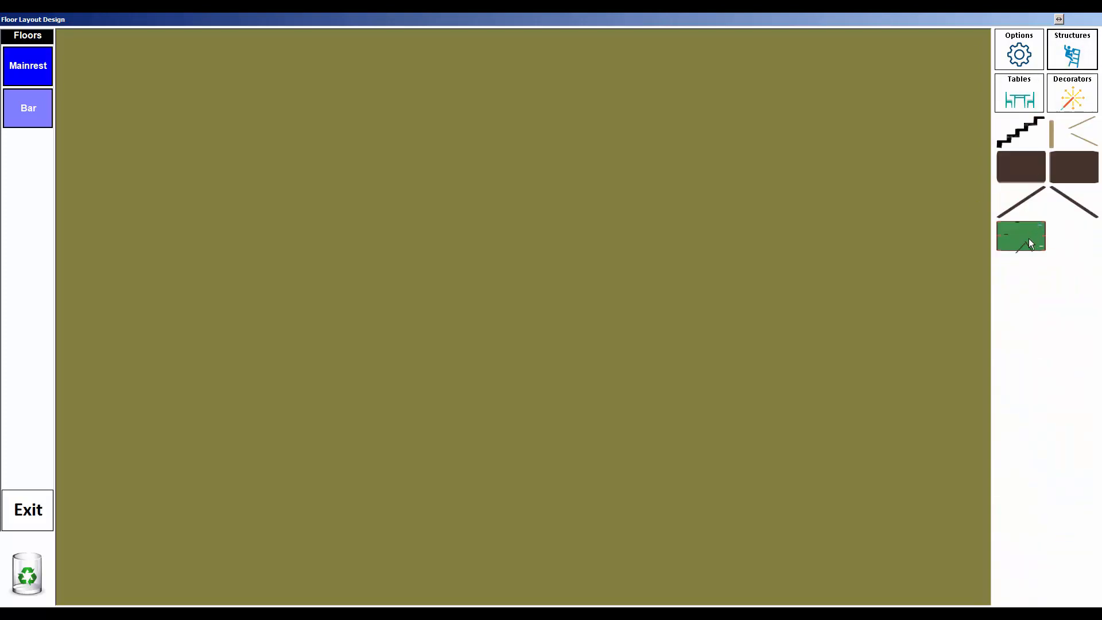
Step: Place a pool table, a long brown bar counter across the top, and a door at the right edge
left_click_drag(1028, 240, 784, 487)
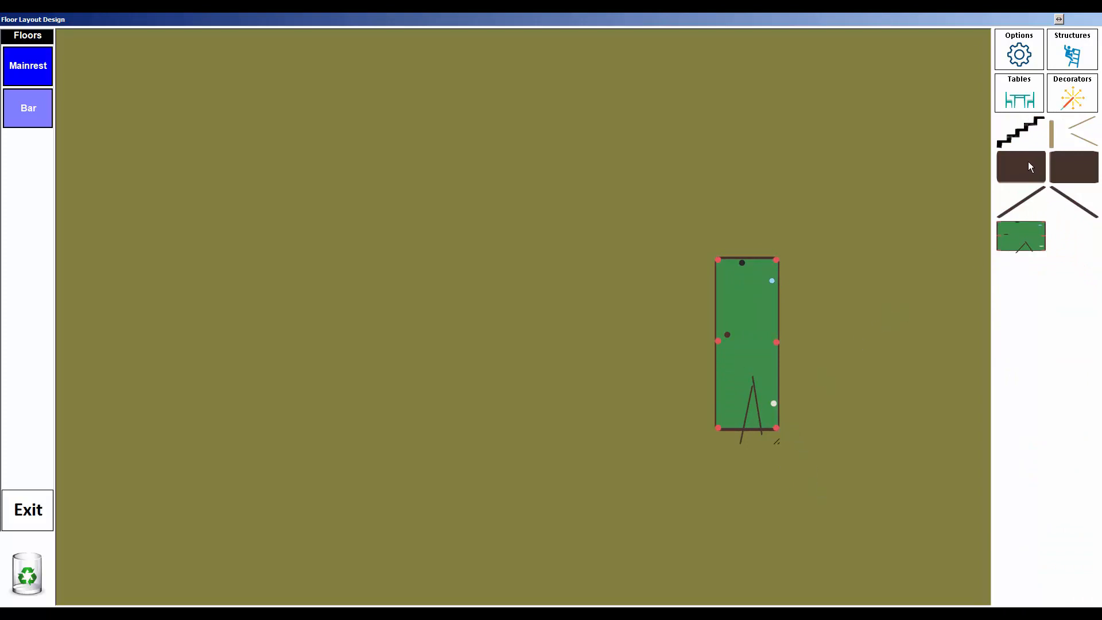
left_click_drag(1020, 170, 624, 155)
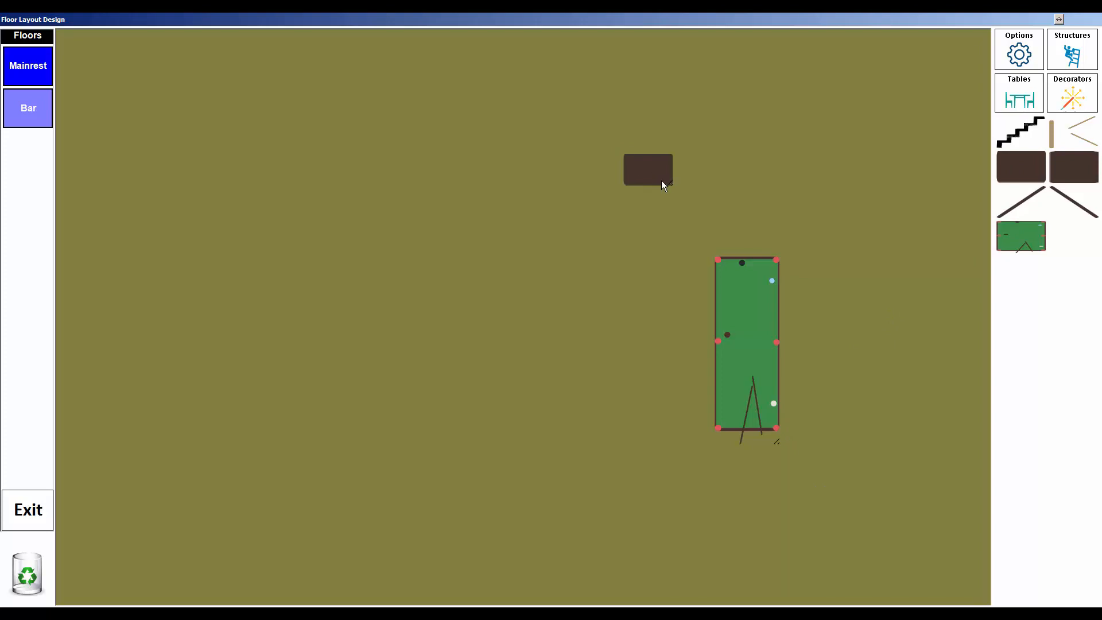
left_click_drag(650, 177, 978, 198)
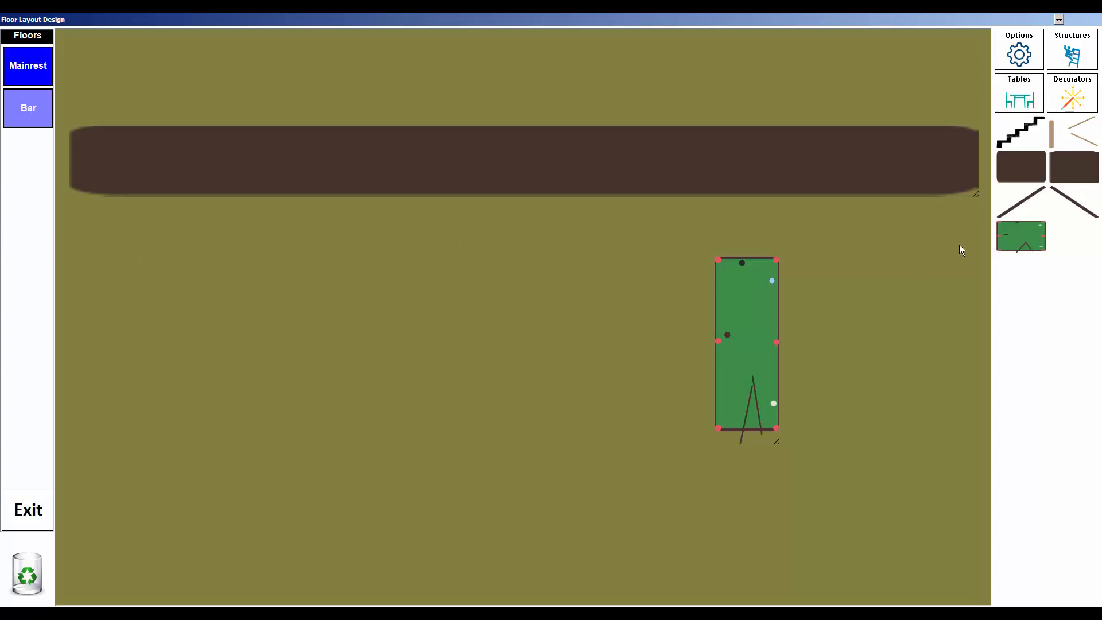
left_click_drag(755, 350, 804, 422)
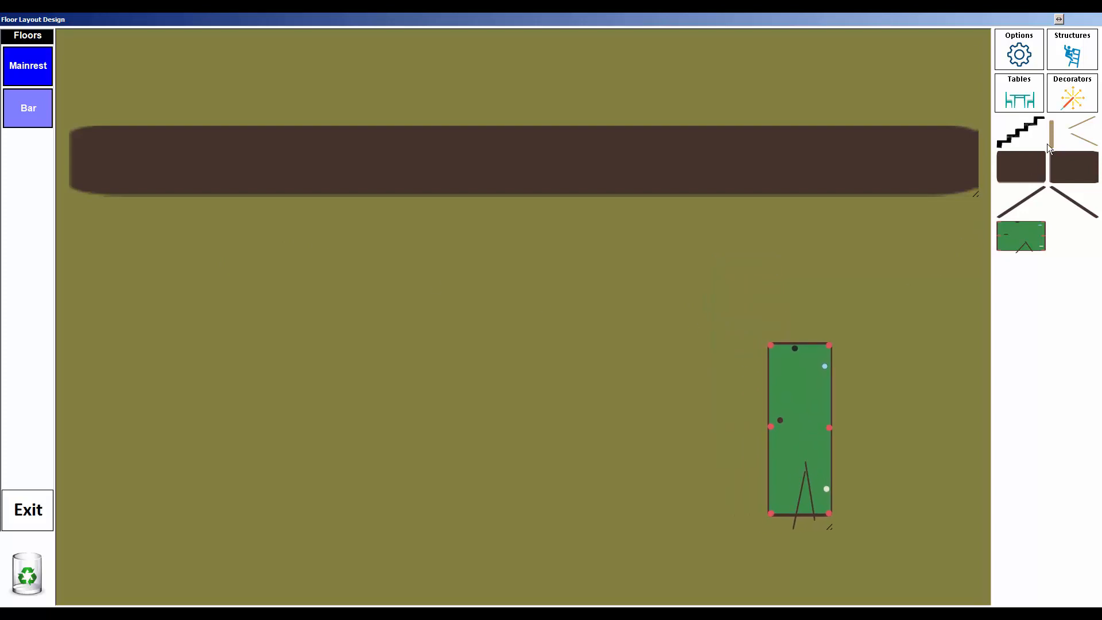
left_click_drag(1053, 137, 980, 394)
left_click_drag(981, 411, 960, 379)
Step: Add orange tables 101, 102 and 104 to the olive Bar floor
left_click(1019, 95)
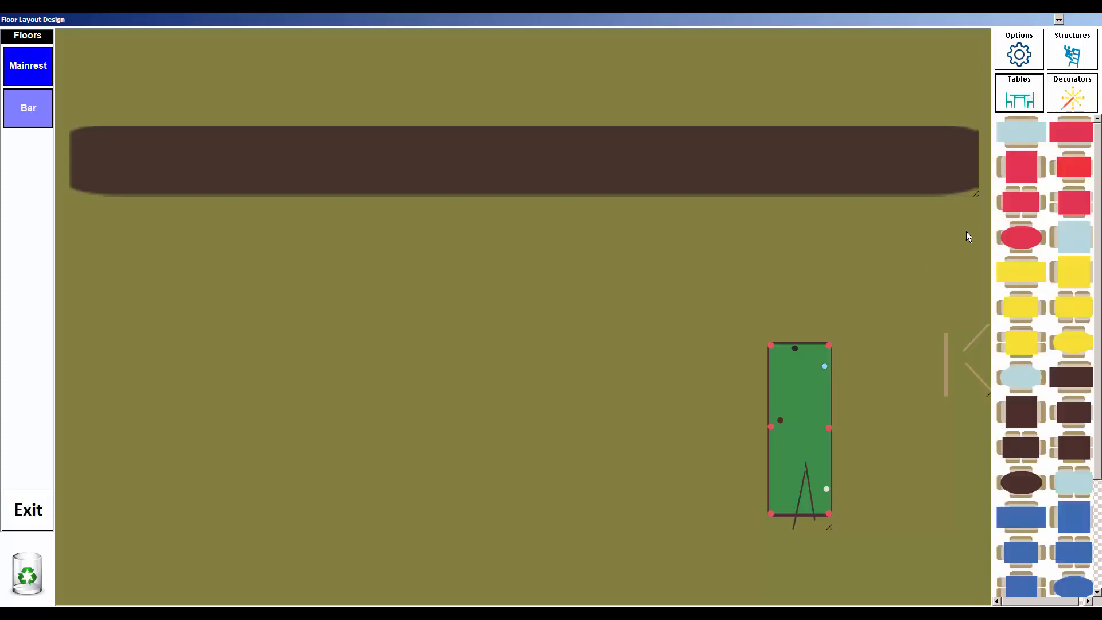
scroll(1057, 542, "down", 3)
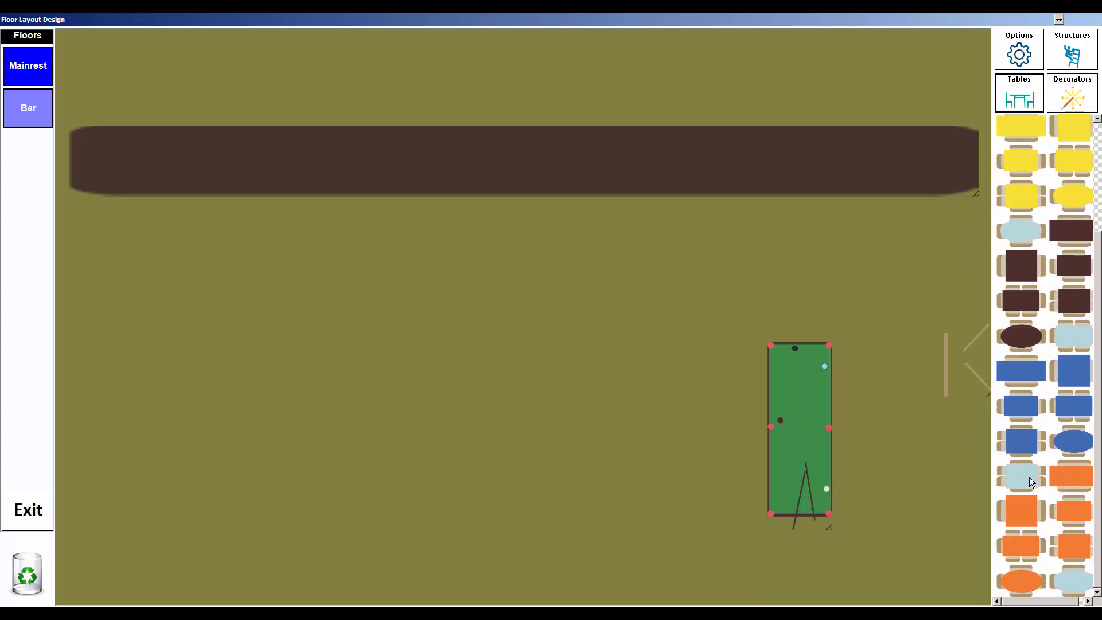
left_click_drag(1075, 474, 118, 293)
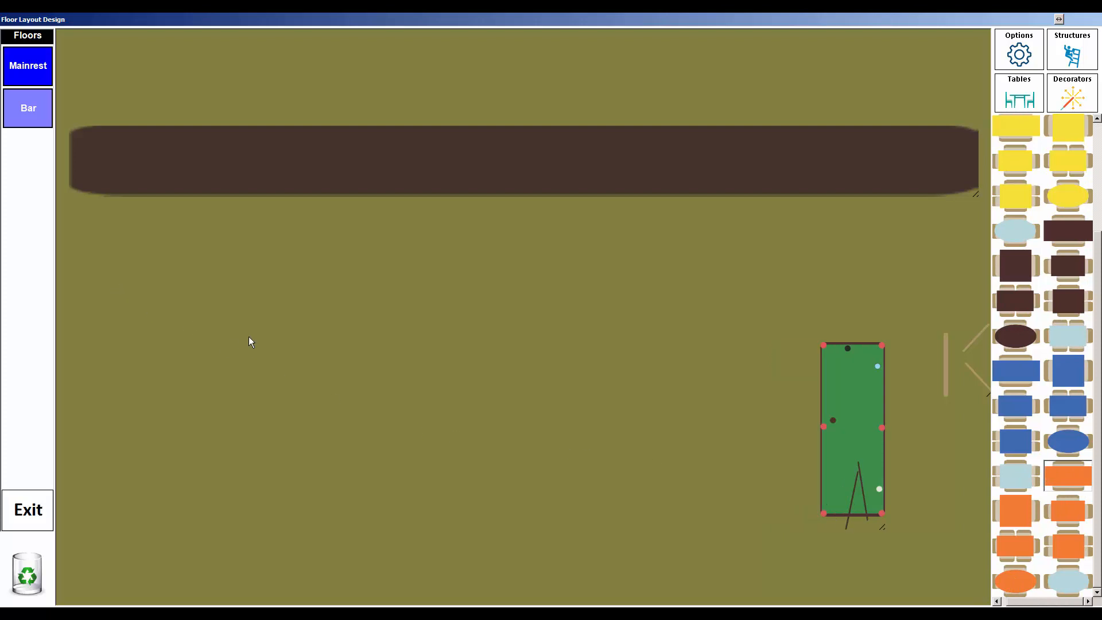
left_click(561, 228)
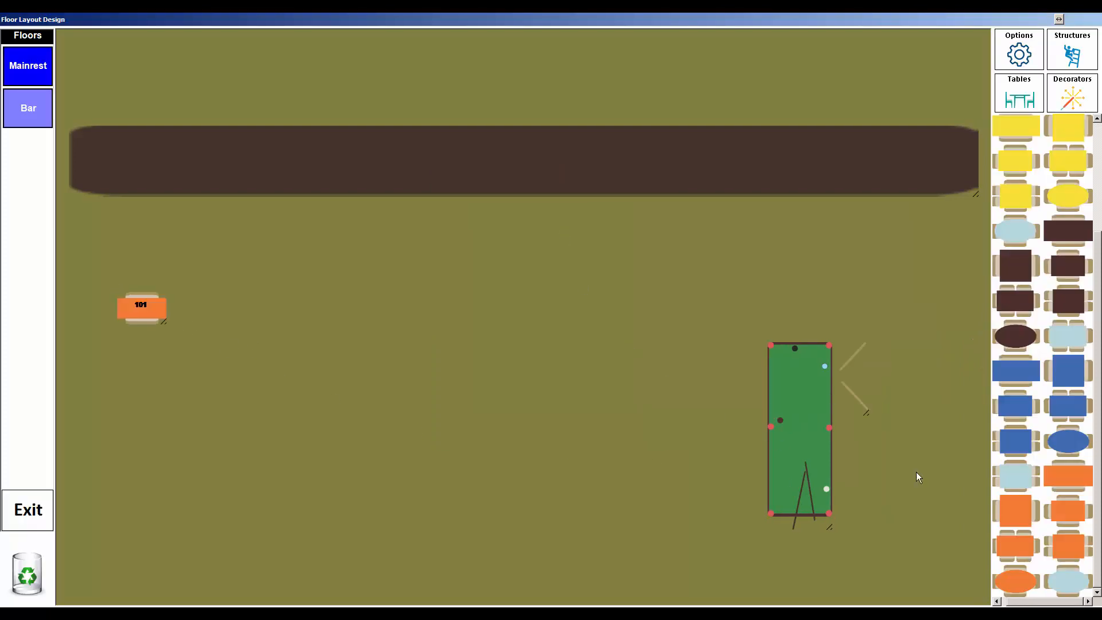
left_click_drag(1077, 478, 137, 386)
left_click(553, 261)
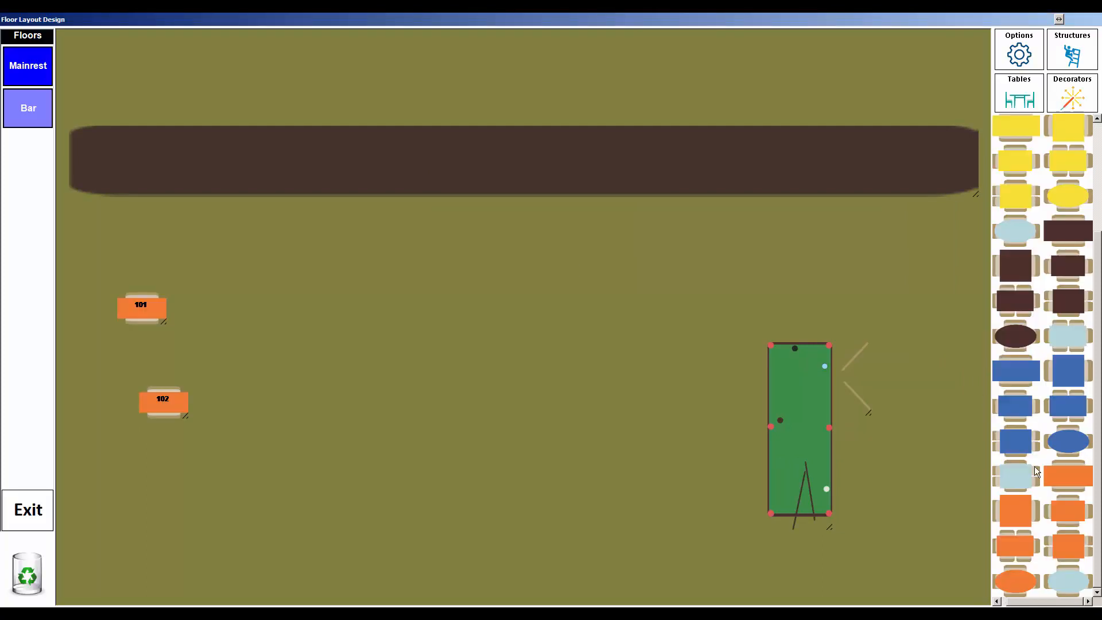
left_click_drag(1077, 475, 643, 374)
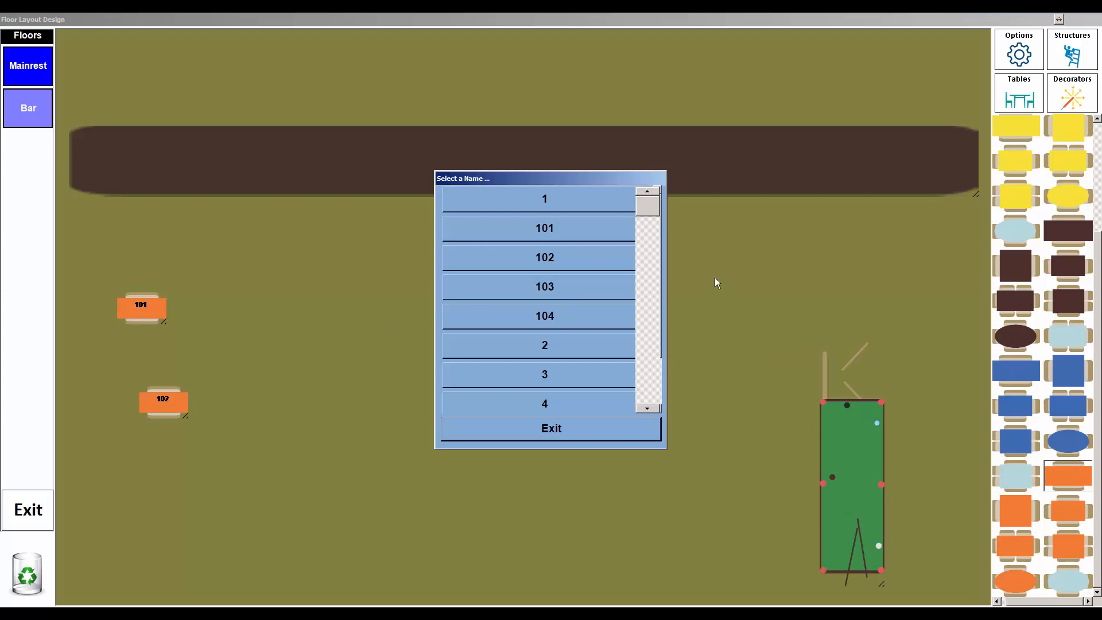
left_click(598, 259)
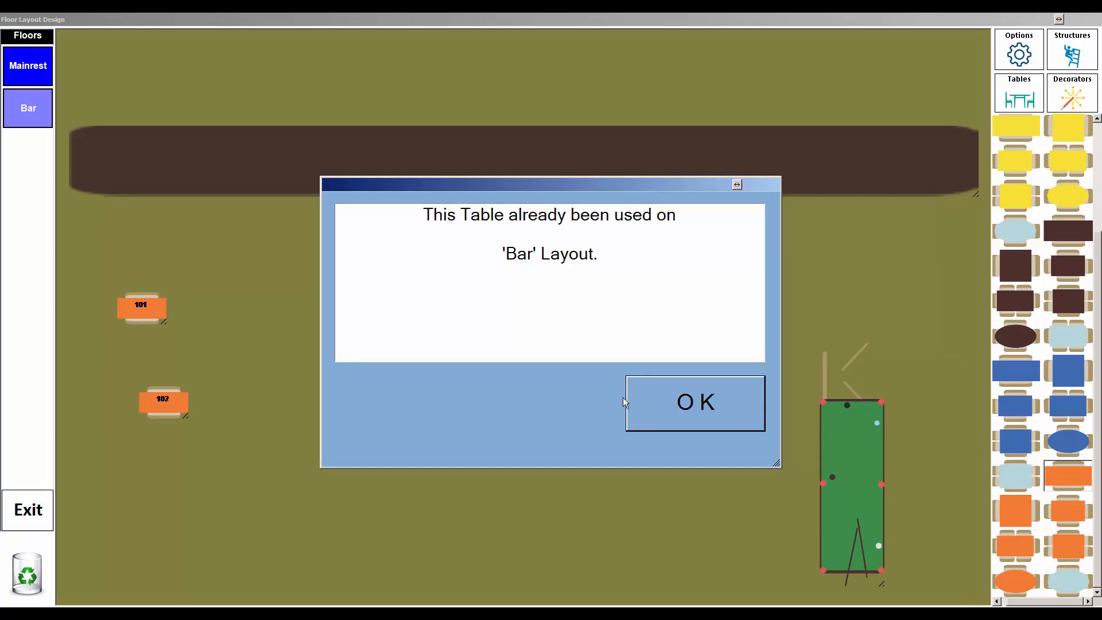
left_click(652, 408)
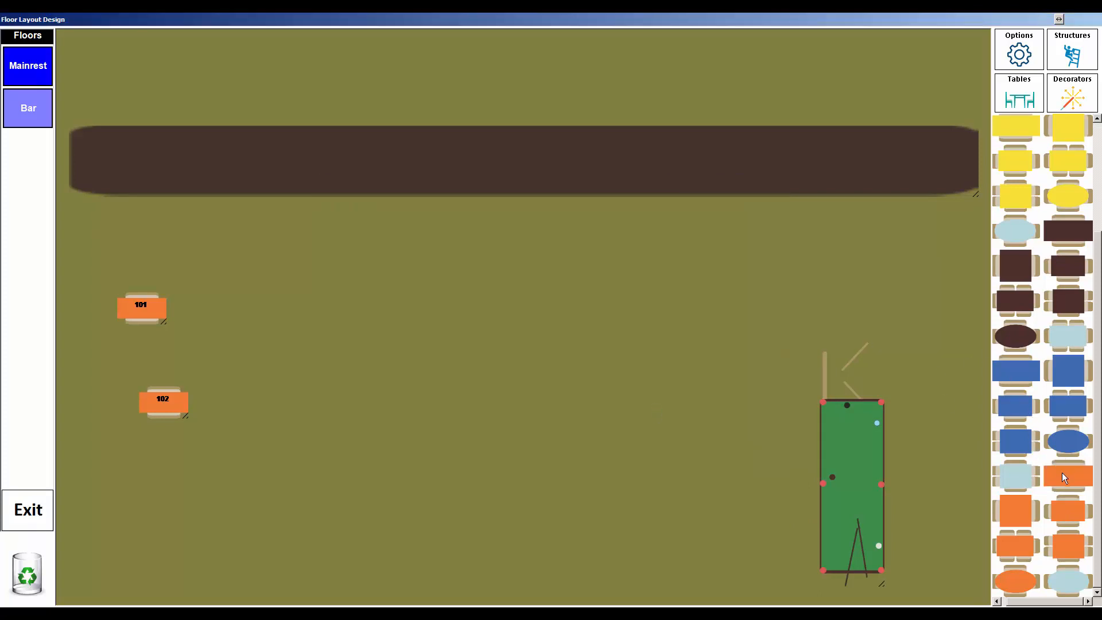
left_click_drag(1062, 473, 454, 310)
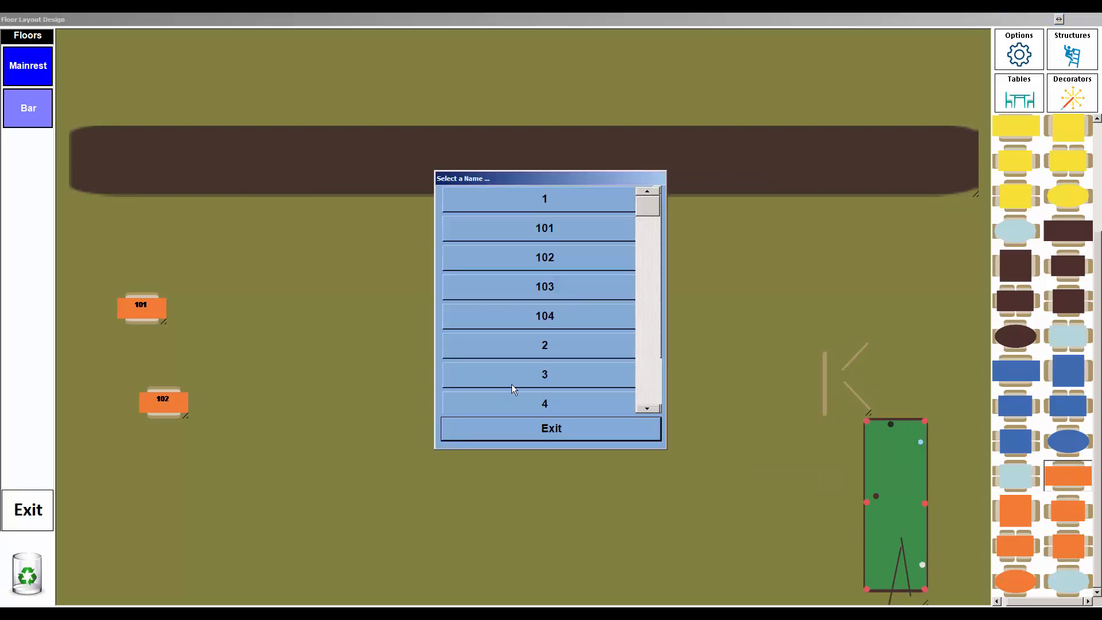
left_click(549, 315)
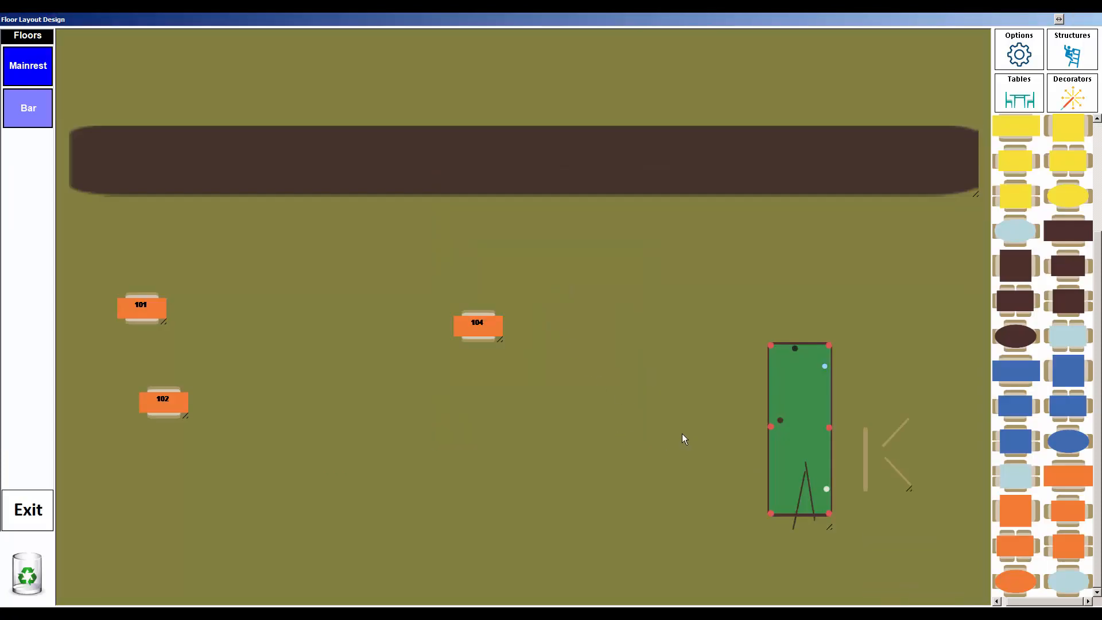
Step: Move table 102 lower and further right, then display the Mainrest floor
left_click(27, 108)
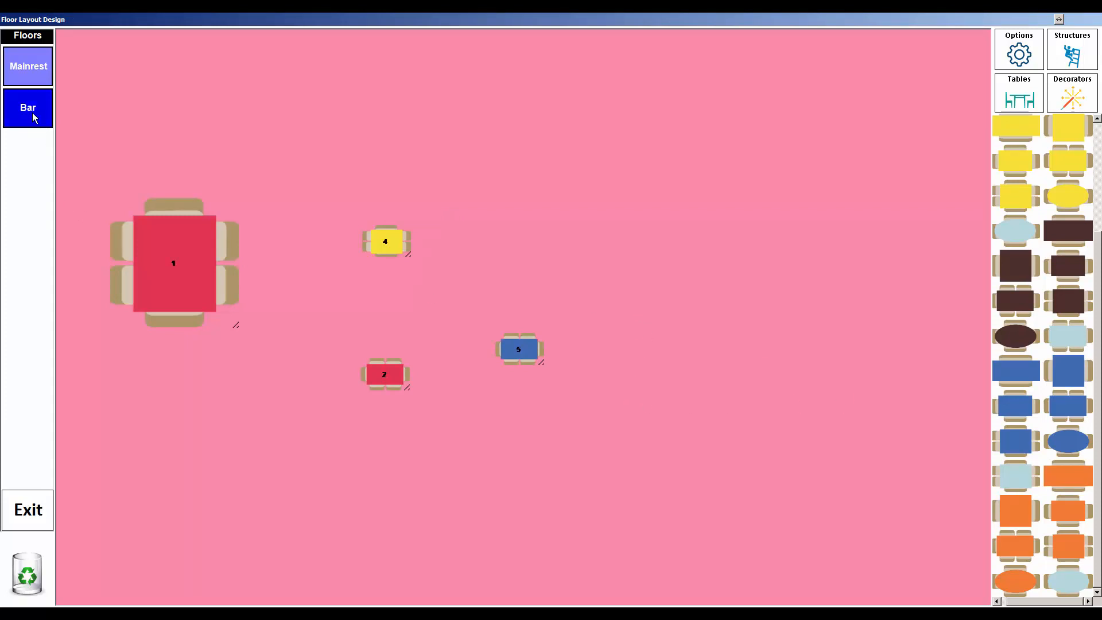
left_click(28, 66)
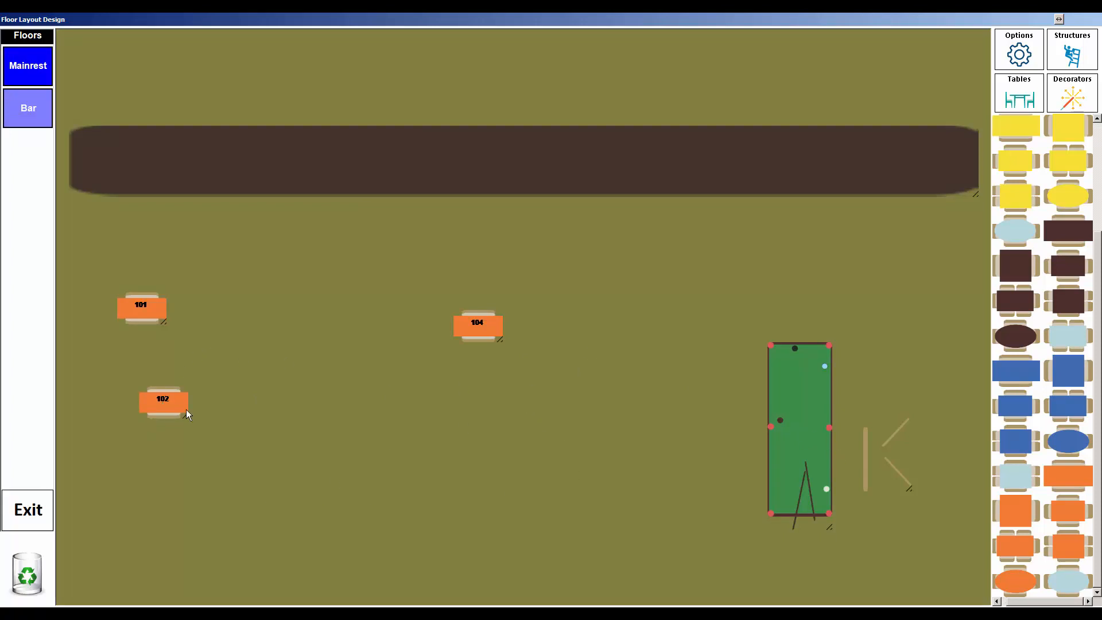
left_click_drag(163, 403, 307, 462)
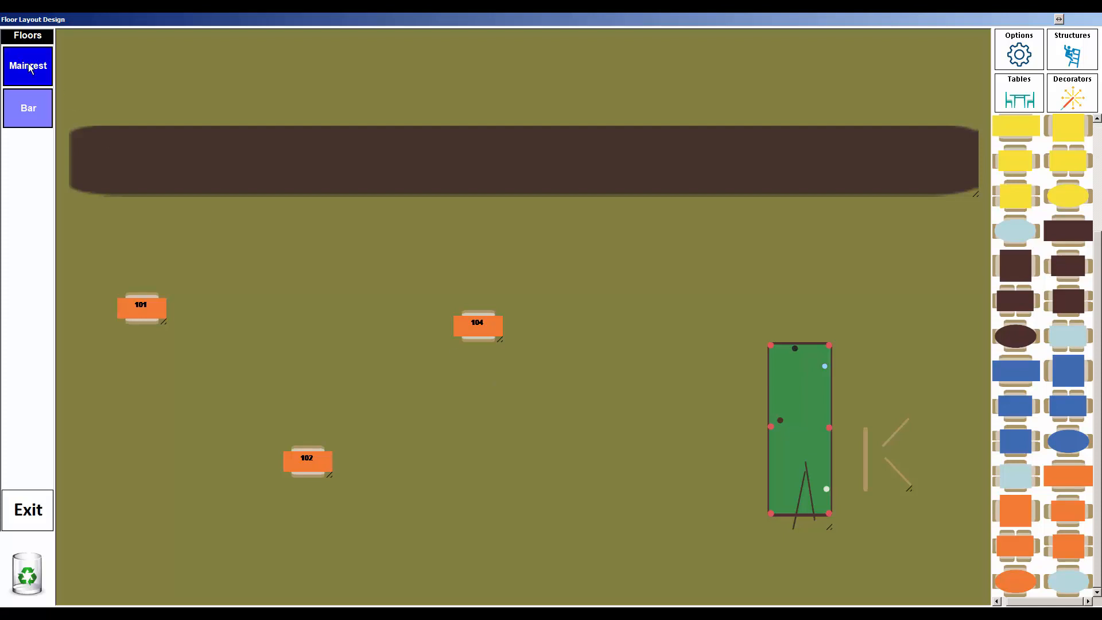
left_click(34, 107)
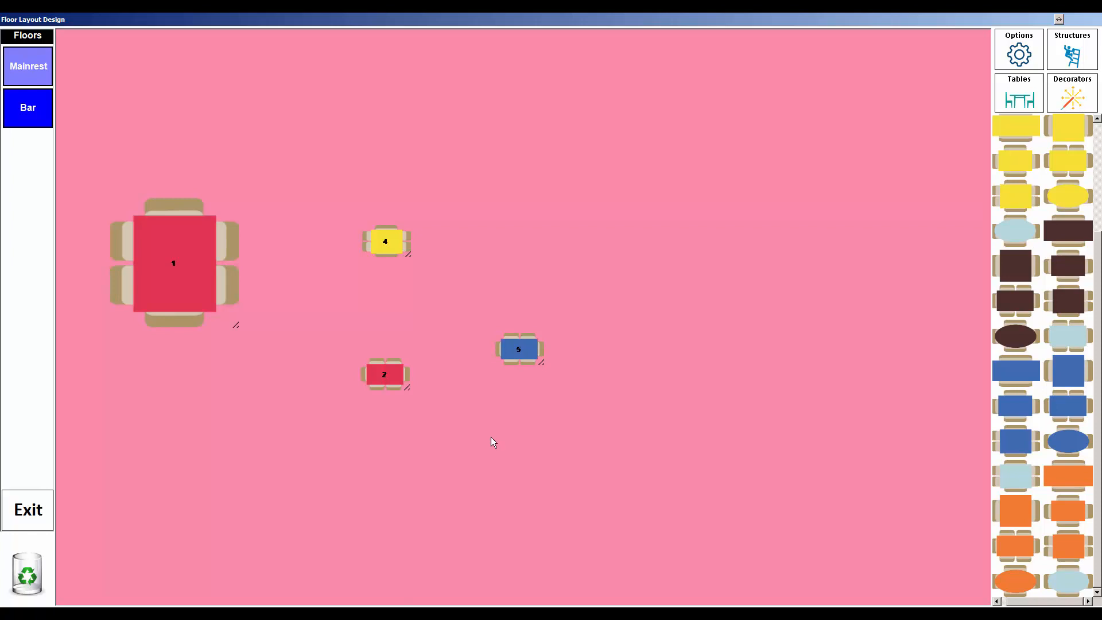
Step: Set the Mainrest floor background to silver grey instead of light yellow
right_click(703, 400)
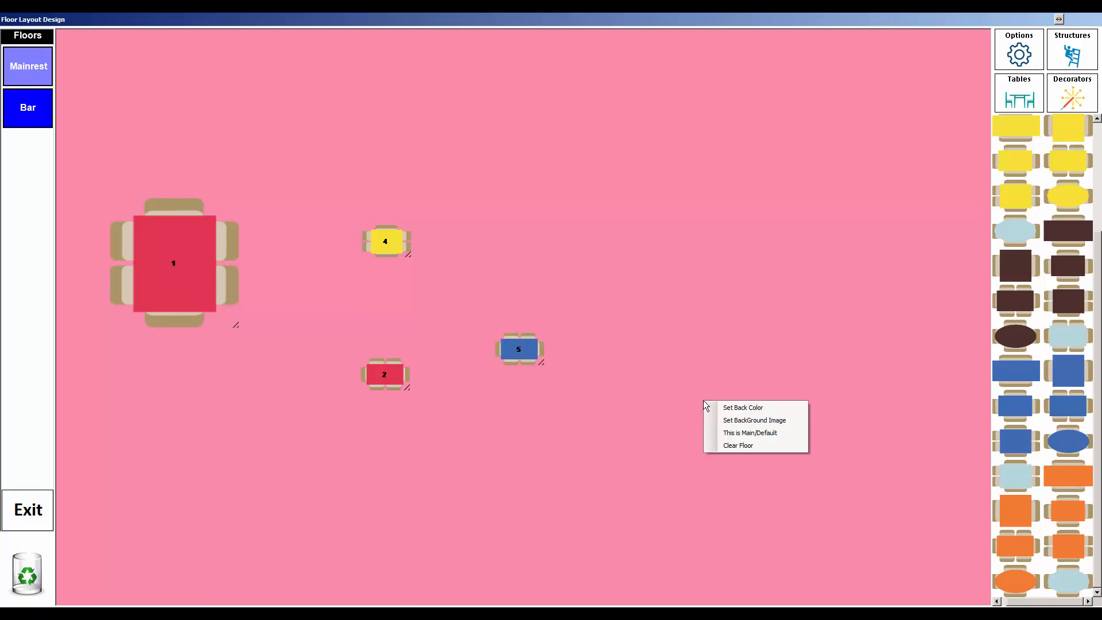
left_click(745, 405)
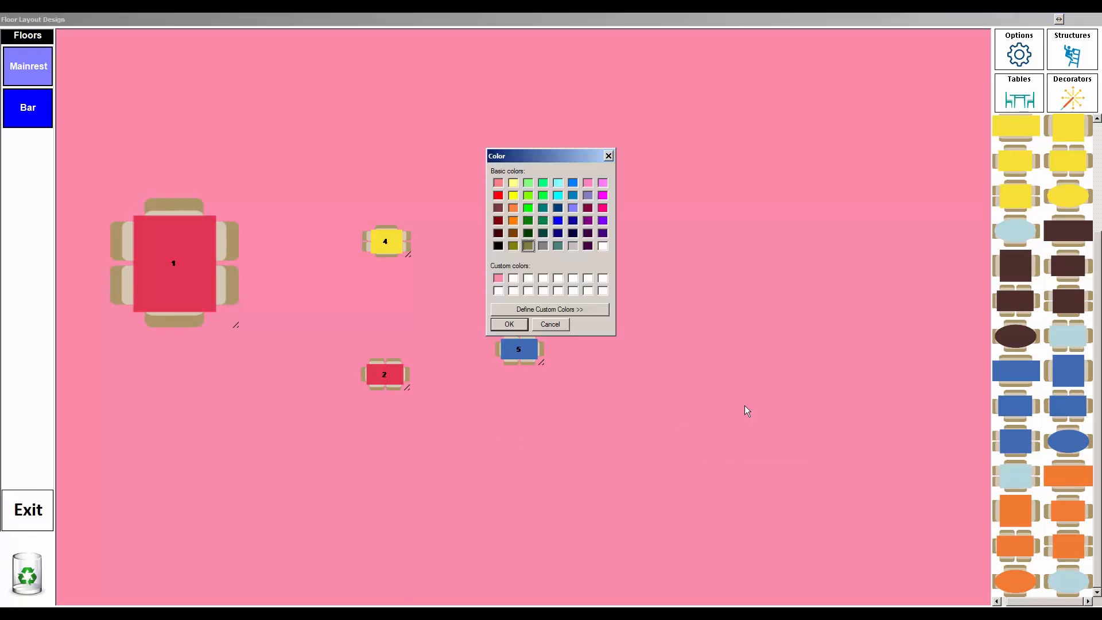
left_click(513, 184)
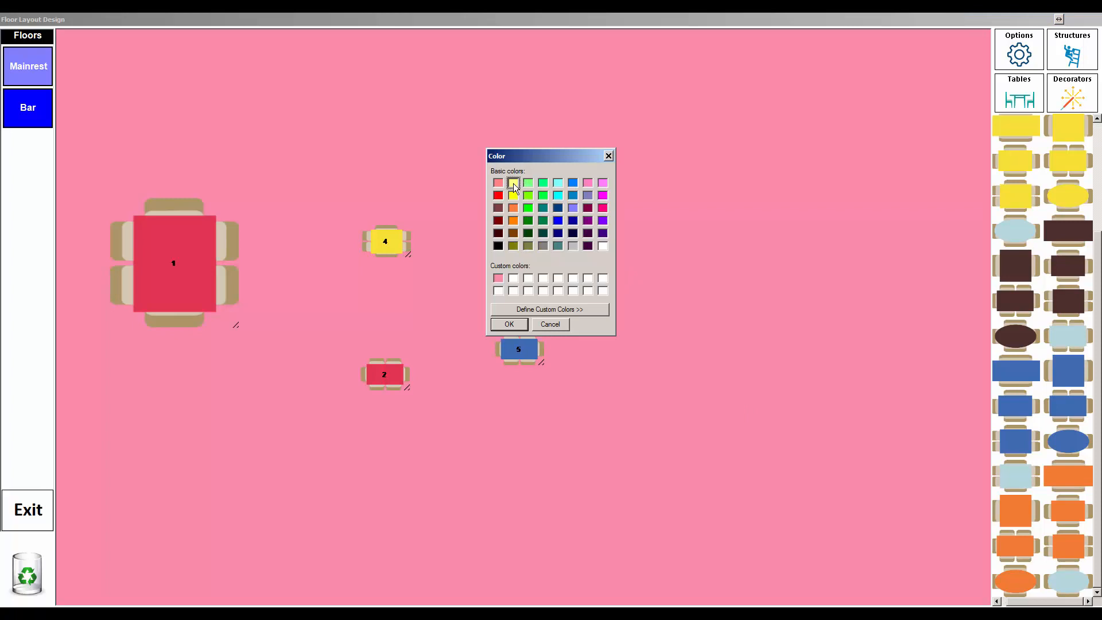
left_click(525, 325)
right_click(660, 266)
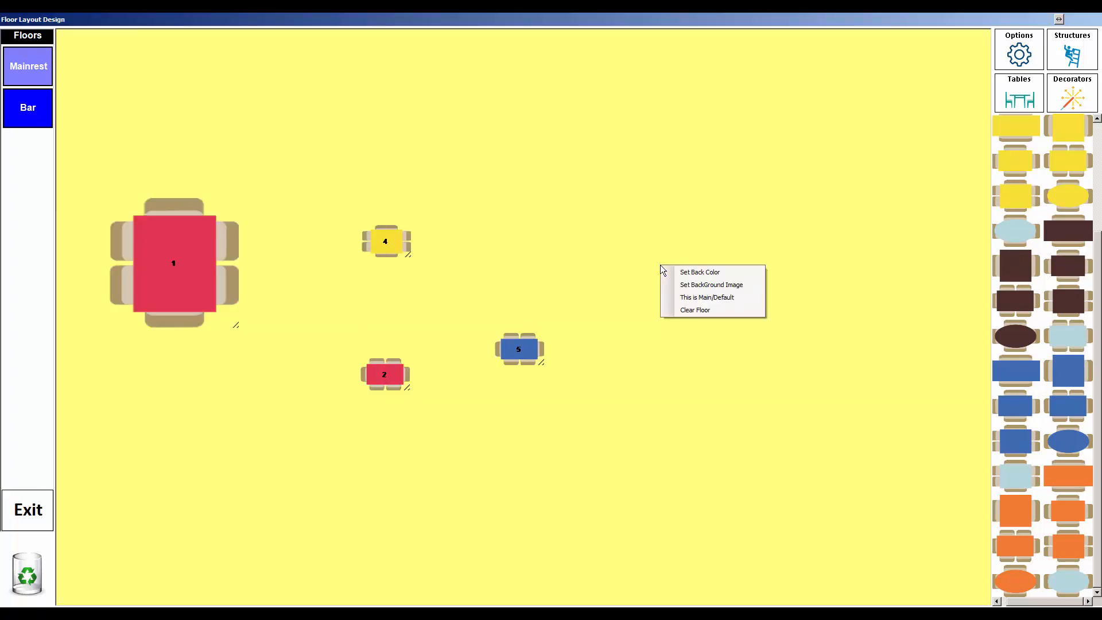
left_click(668, 269)
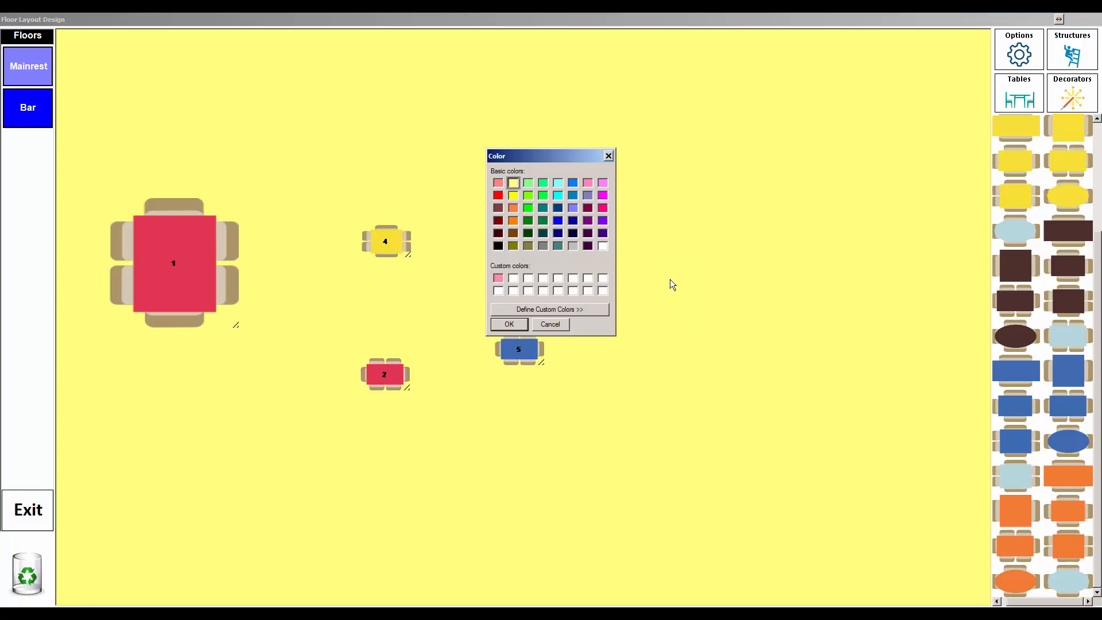
left_click(573, 245)
left_click(525, 324)
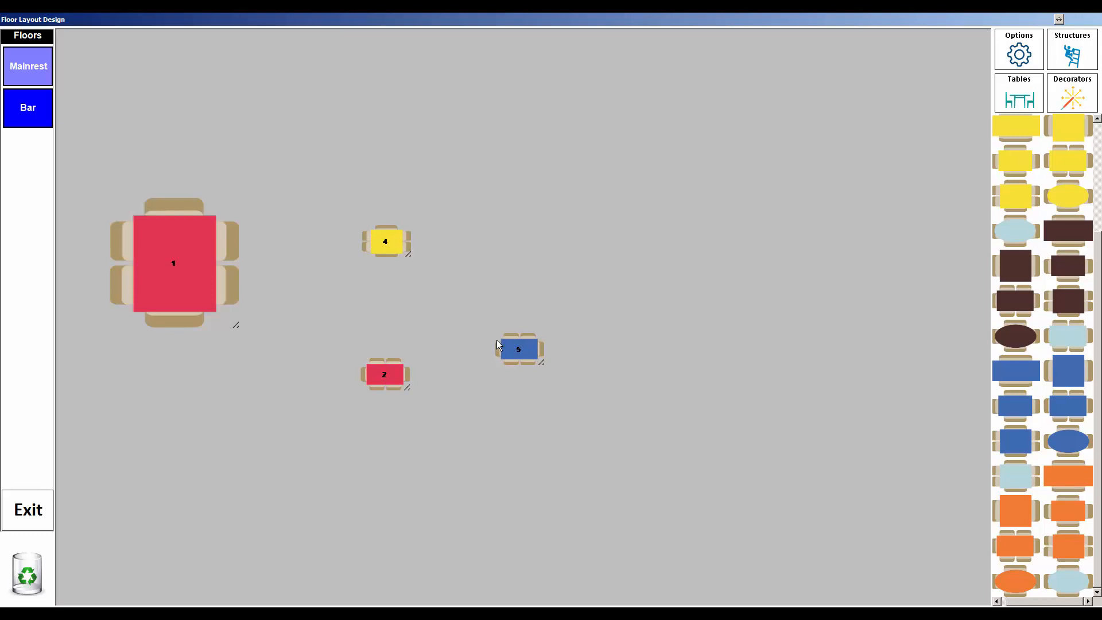
Step: Make Mainrest the main default floor layout and close the floor designer
left_click(29, 520)
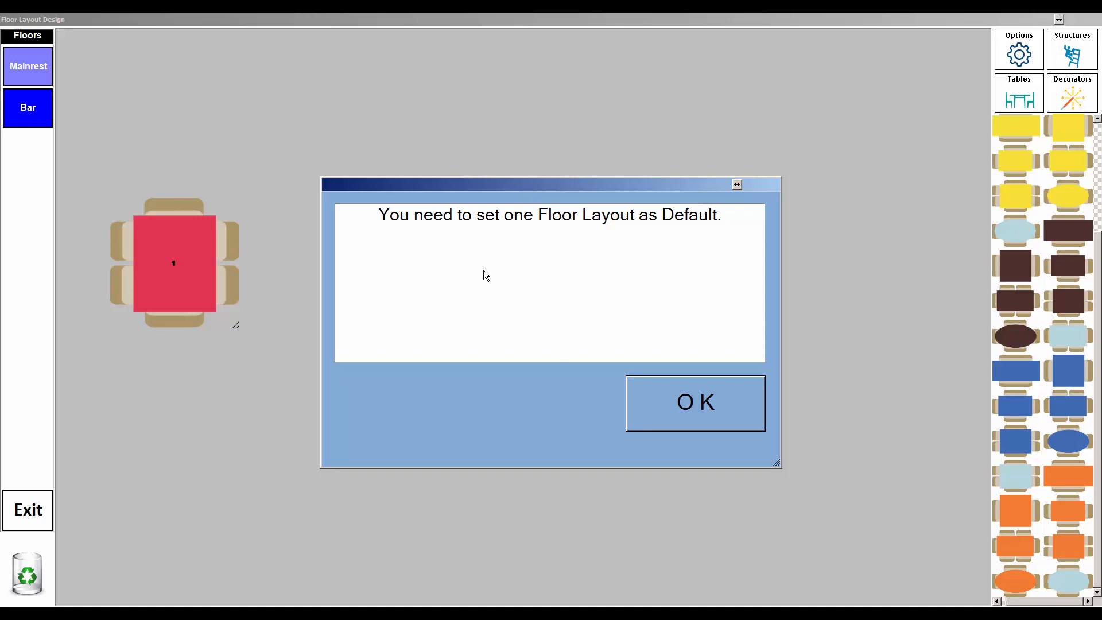
left_click(704, 401)
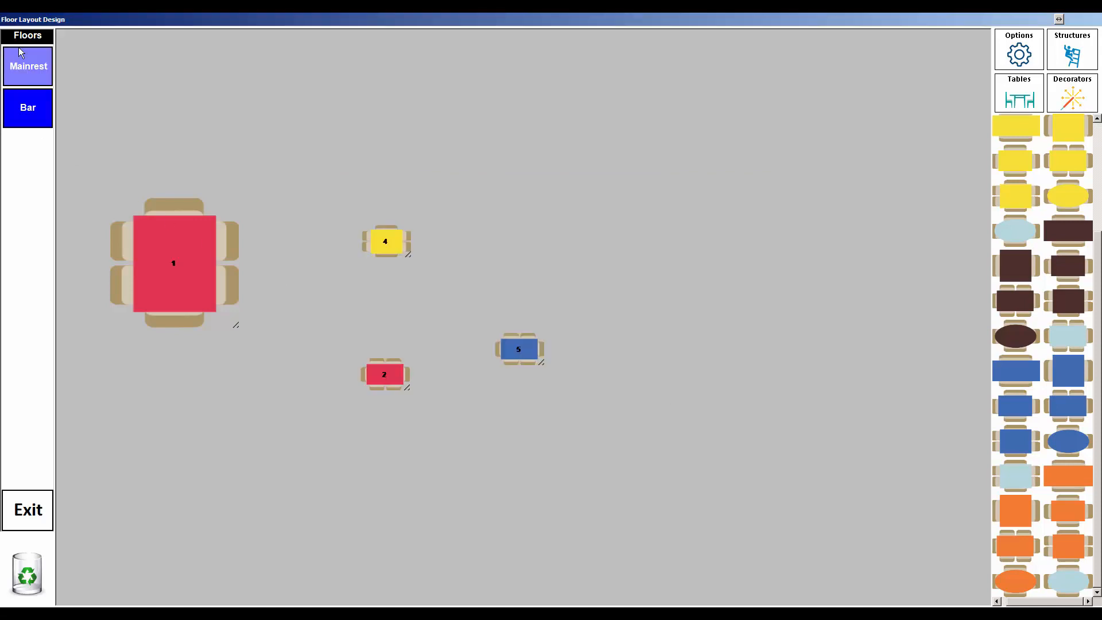
right_click(521, 182)
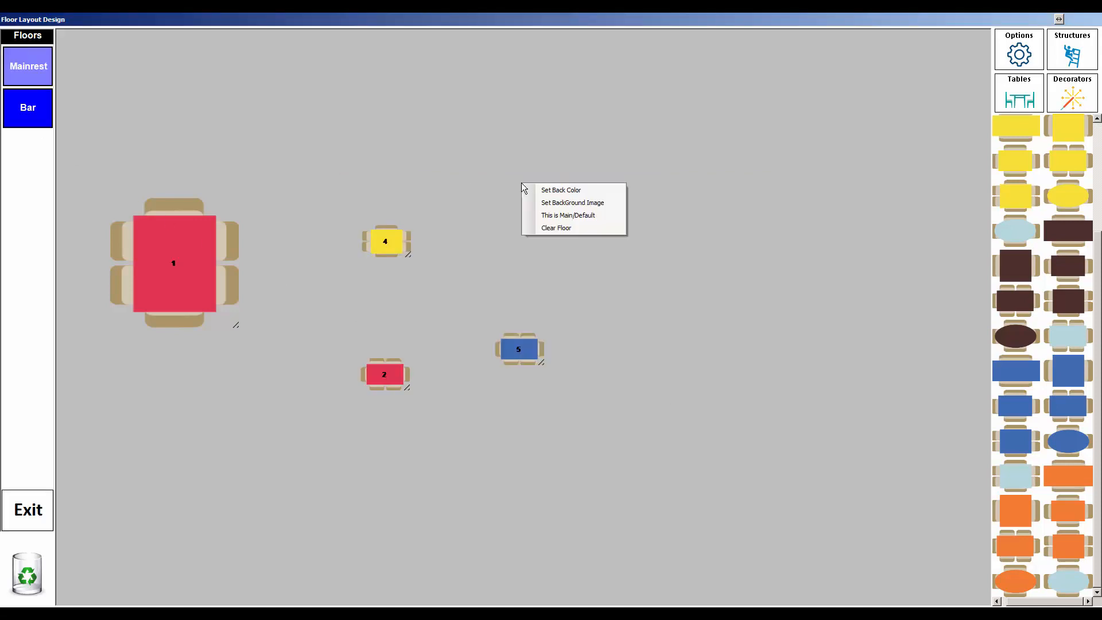
left_click(588, 216)
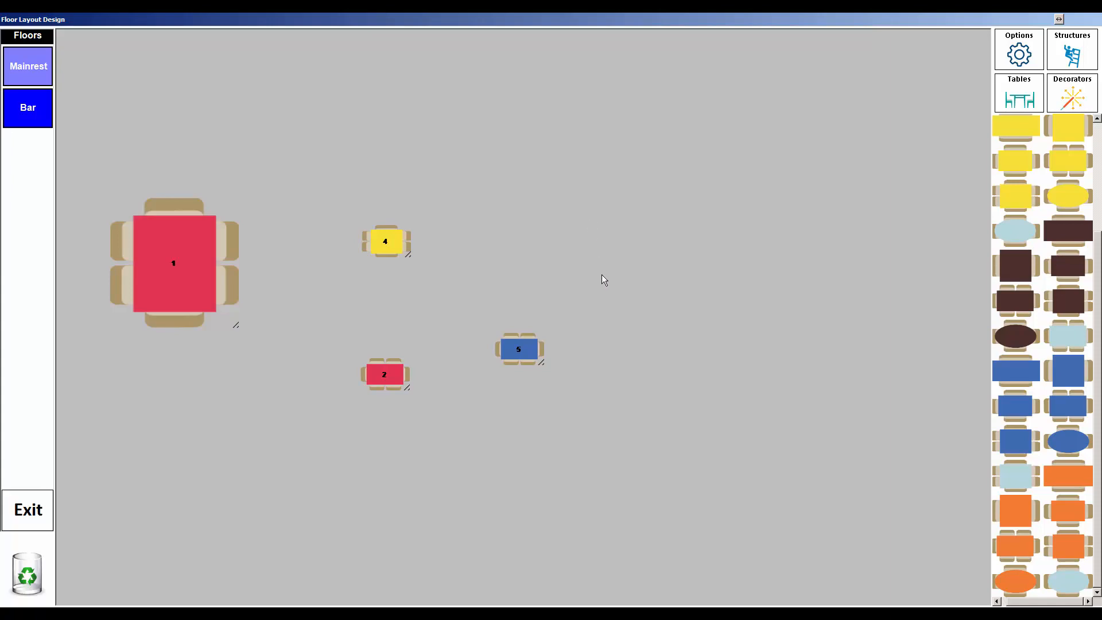
left_click(6, 514)
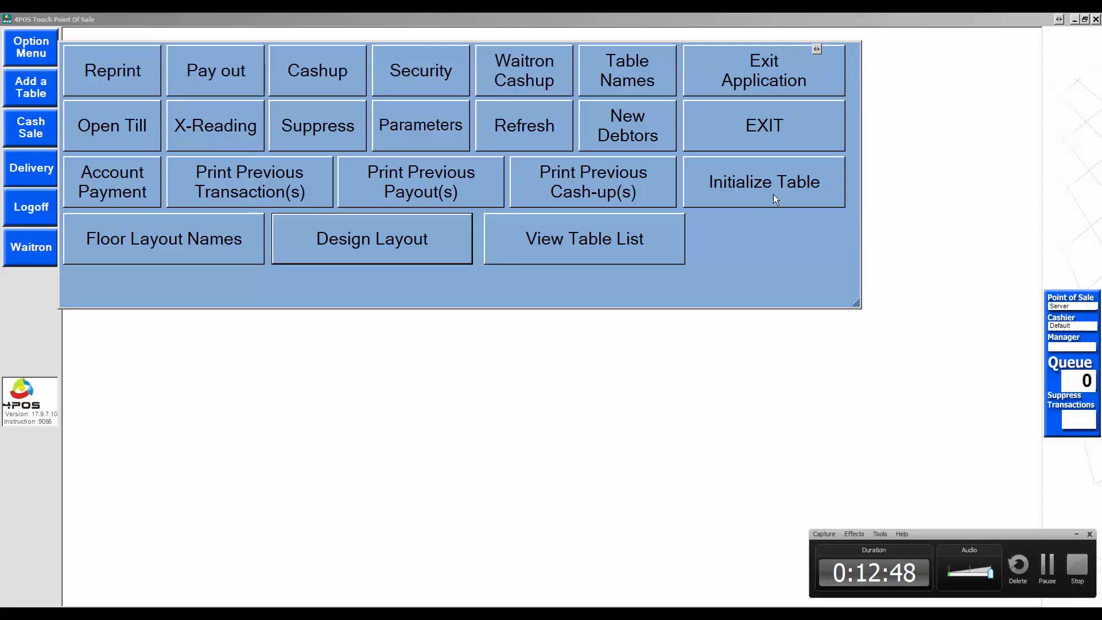
Step: View this computer's Parameters configuration from the Option Menu, then exit to the floor view
left_click(784, 132)
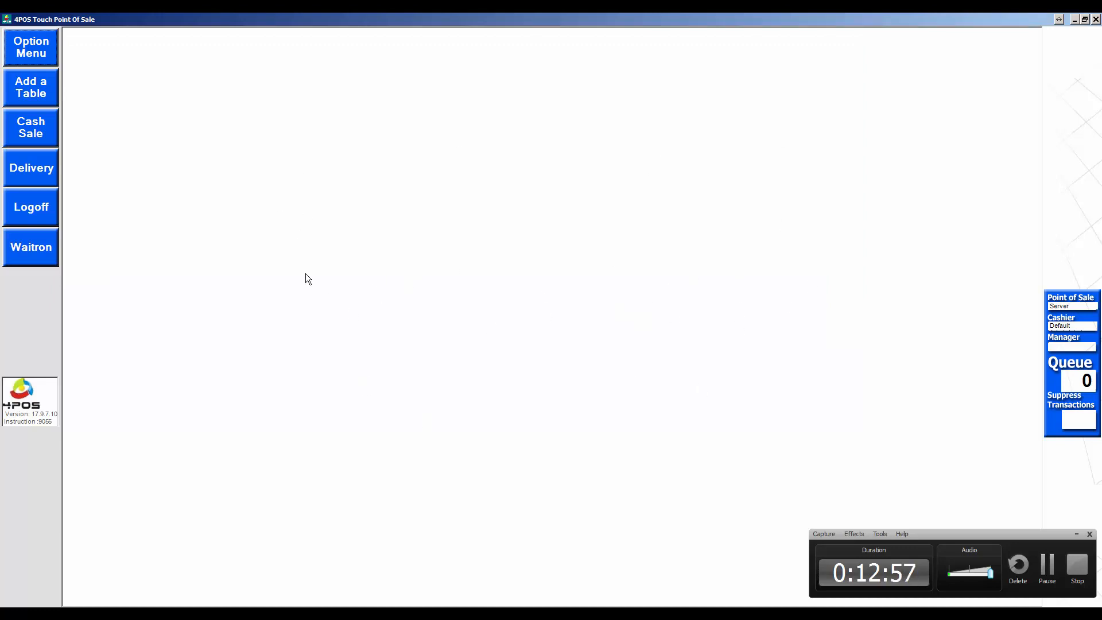
left_click(33, 48)
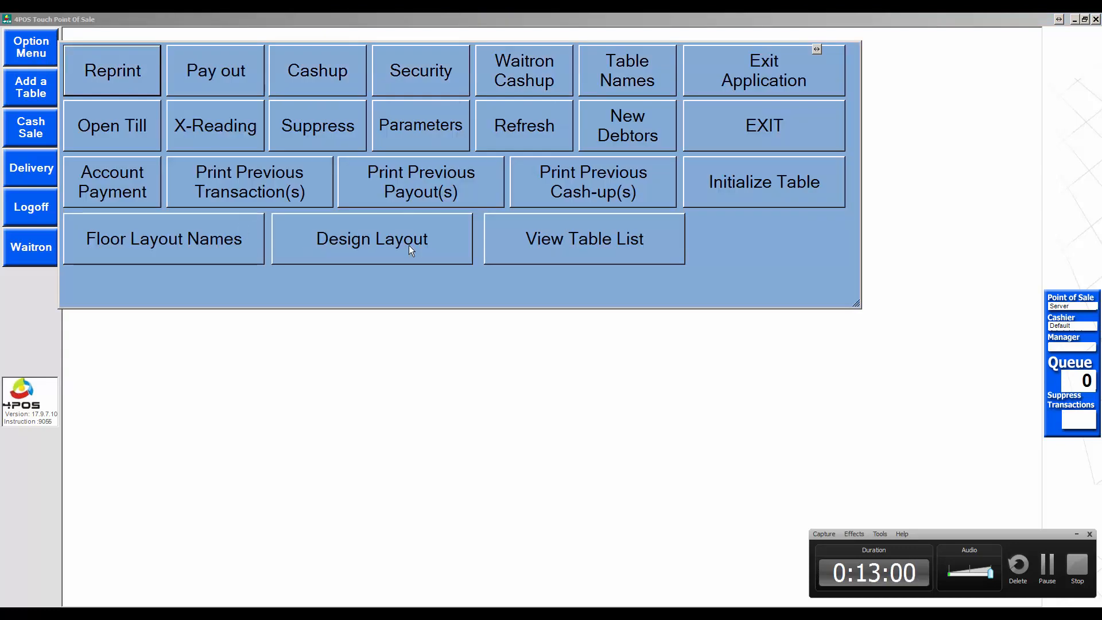
left_click(429, 239)
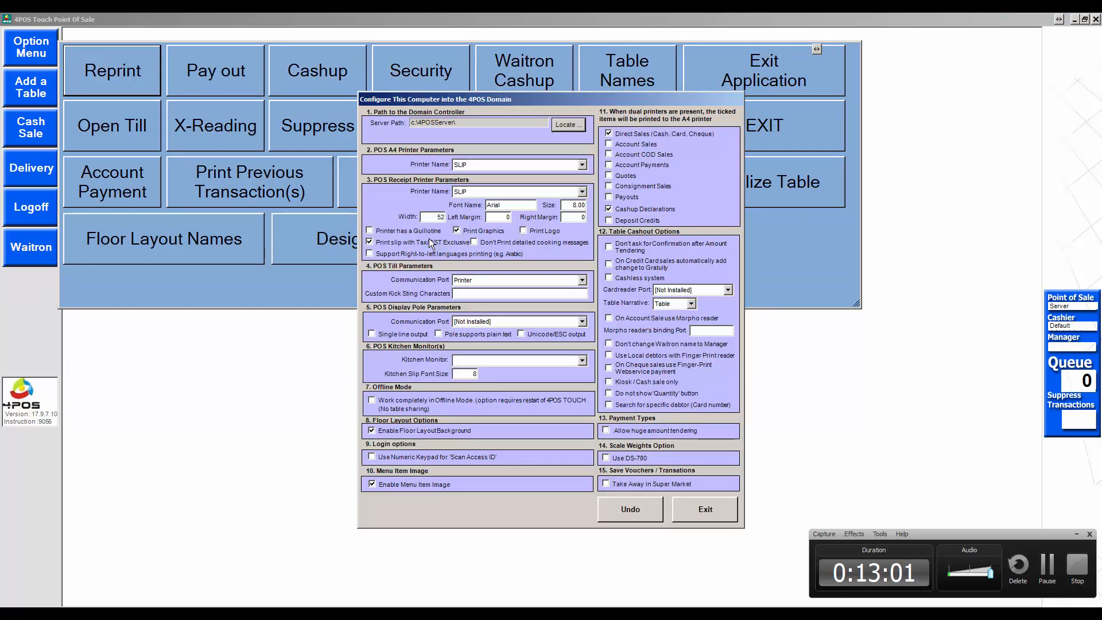
left_click(721, 508)
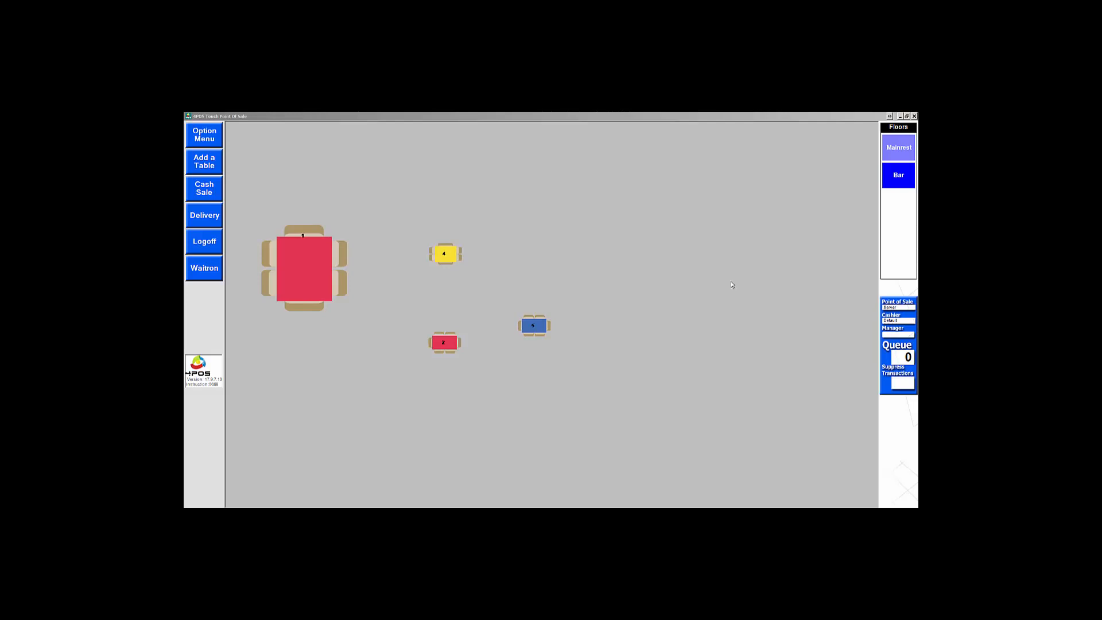
Step: Open table 4 on the Mainrest floor for 2 guests
left_click(899, 178)
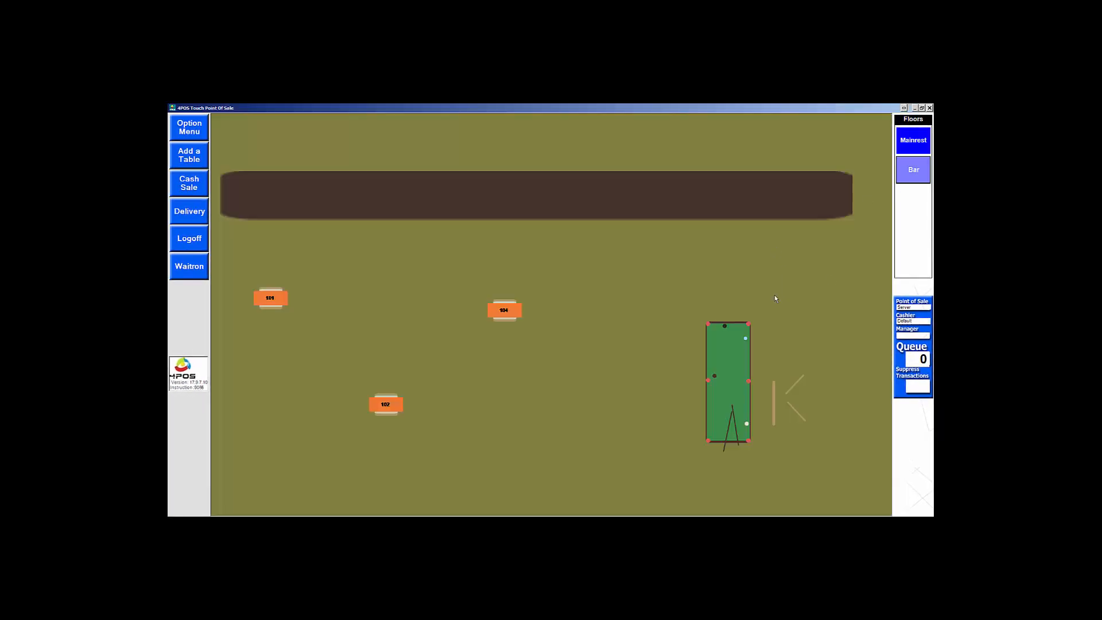
left_click(907, 147)
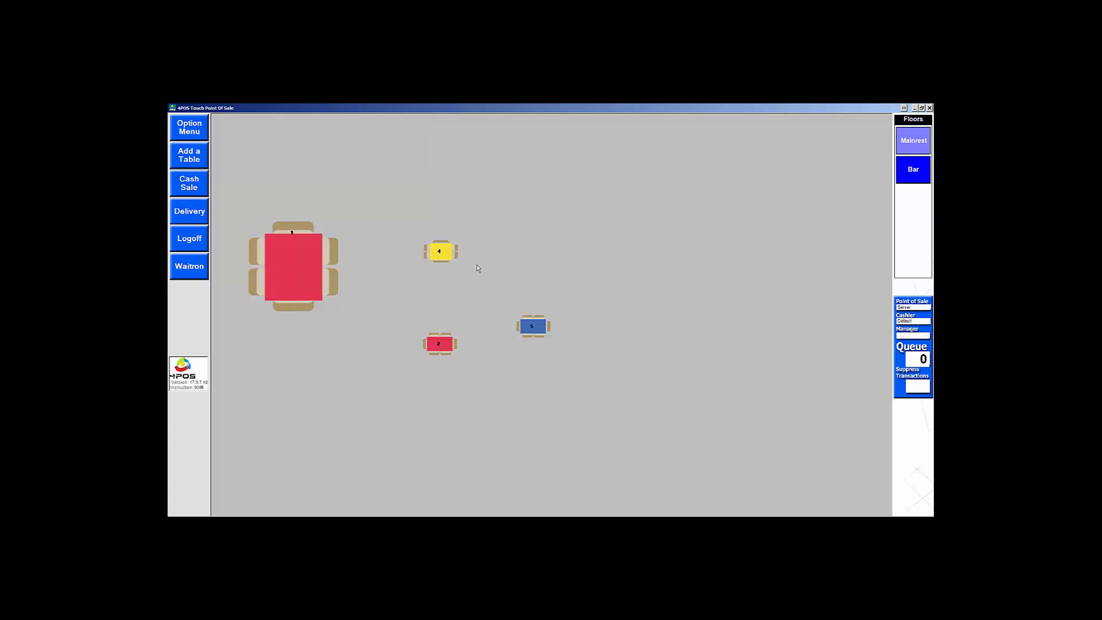
left_click(446, 255)
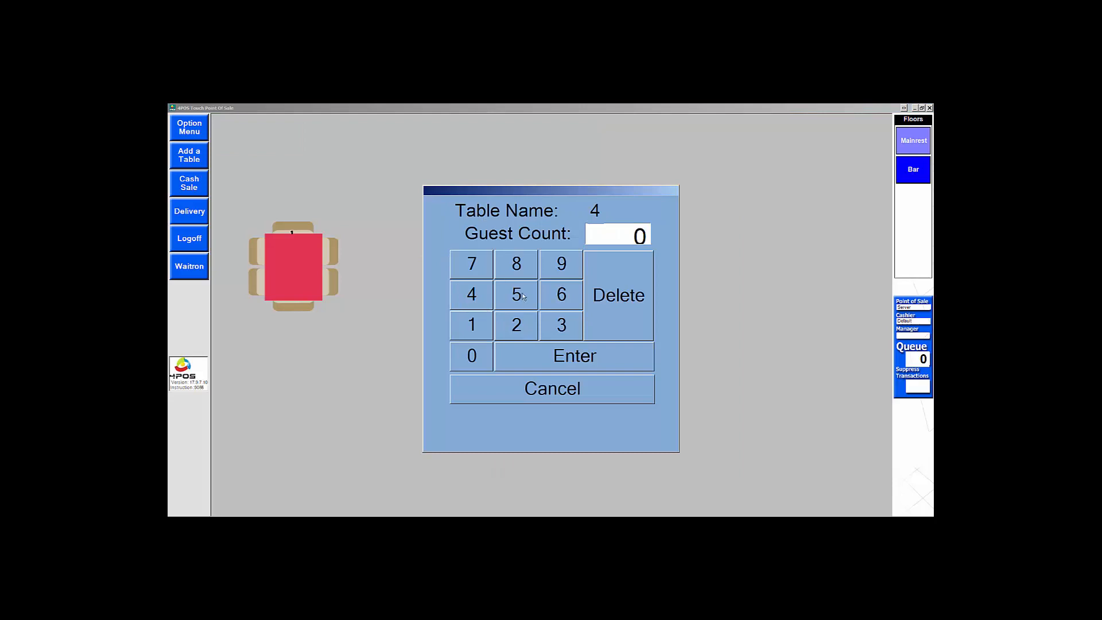
left_click(523, 326)
left_click(547, 359)
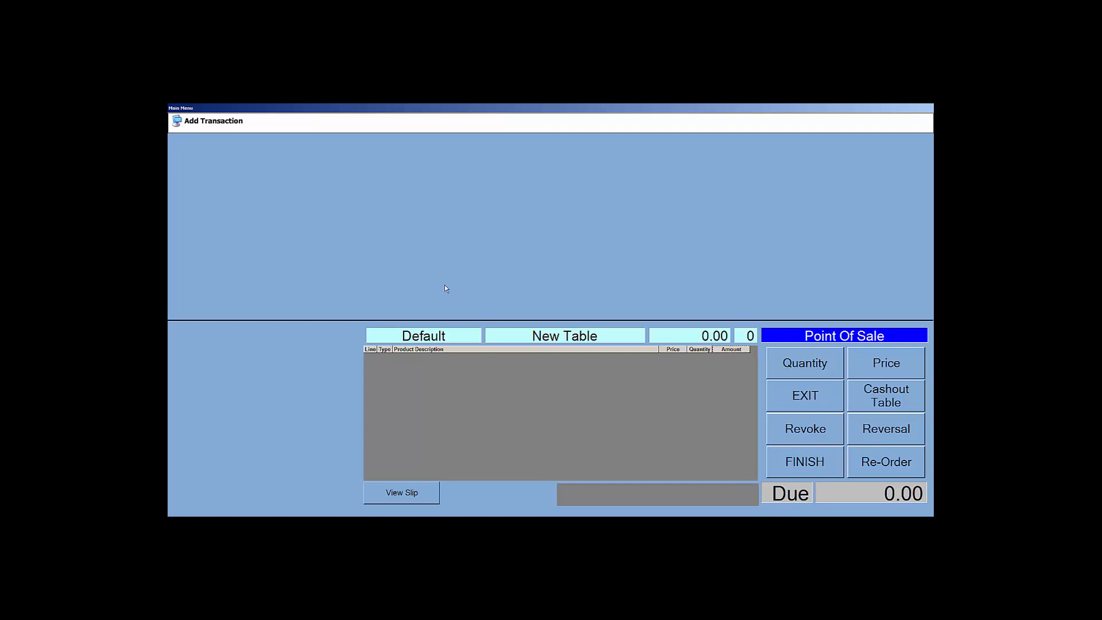
Step: Create a new menu named 'Beers' and leave configuration
right_click(467, 205)
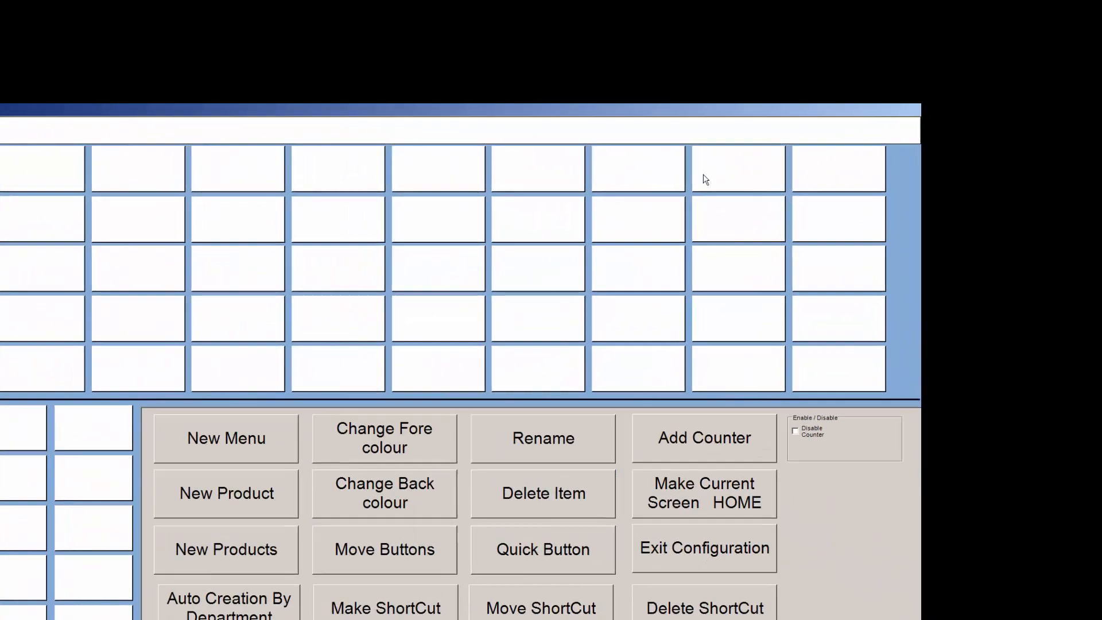
left_click(256, 462)
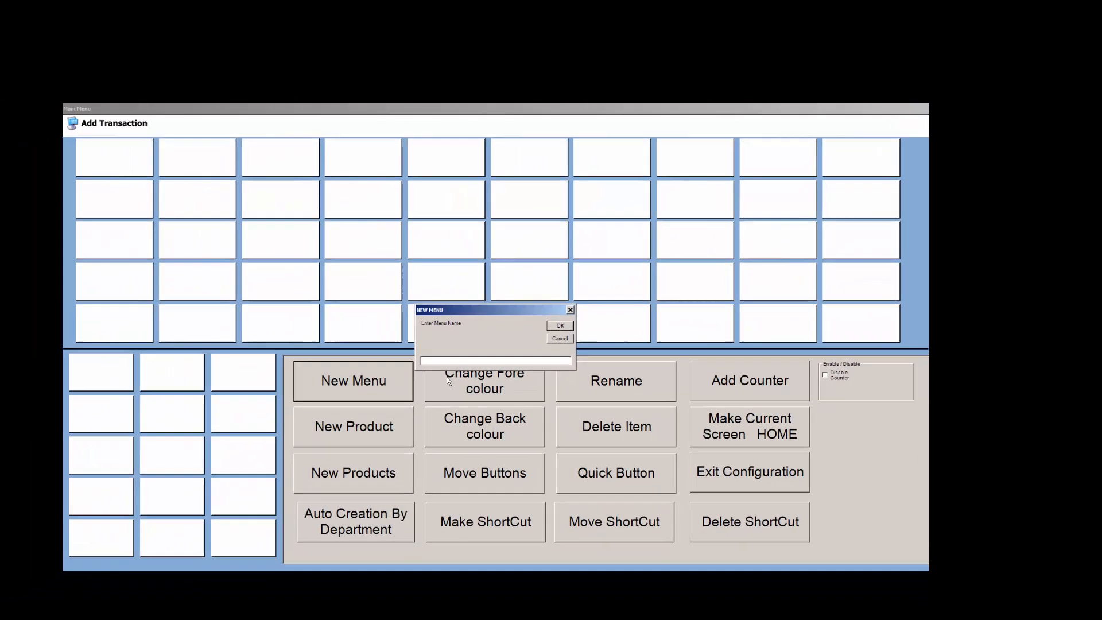
type("Beers")
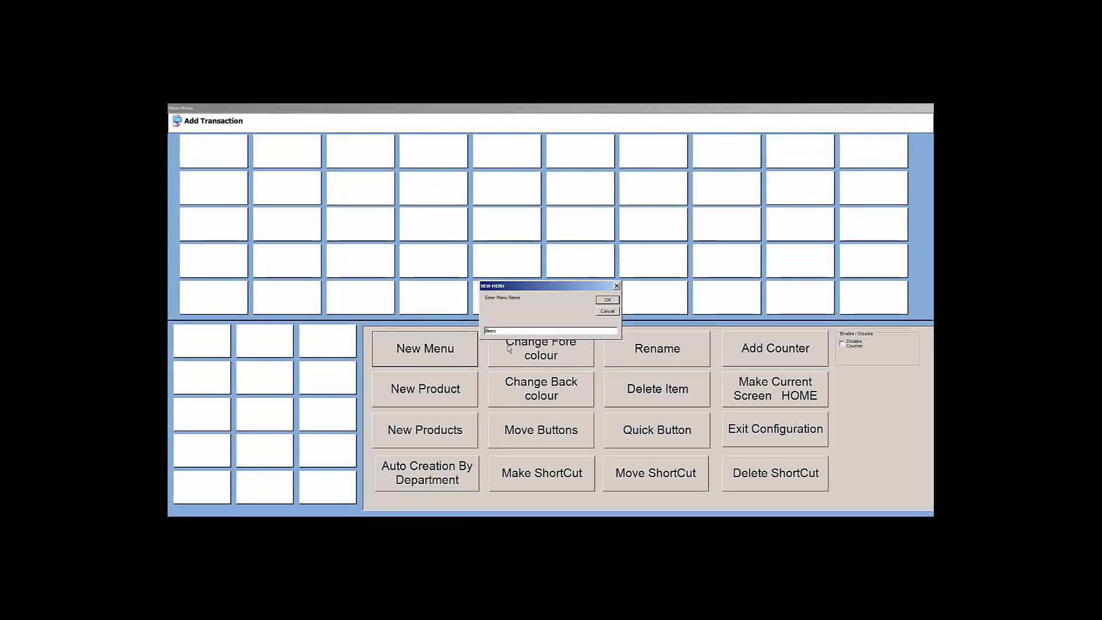
key("Return")
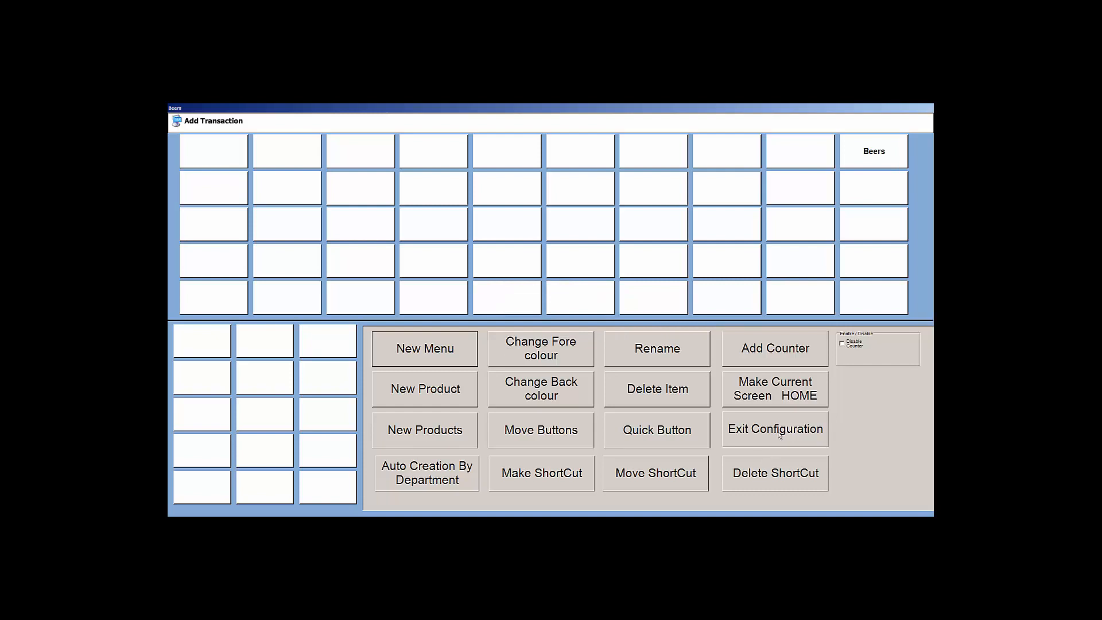
left_click(779, 435)
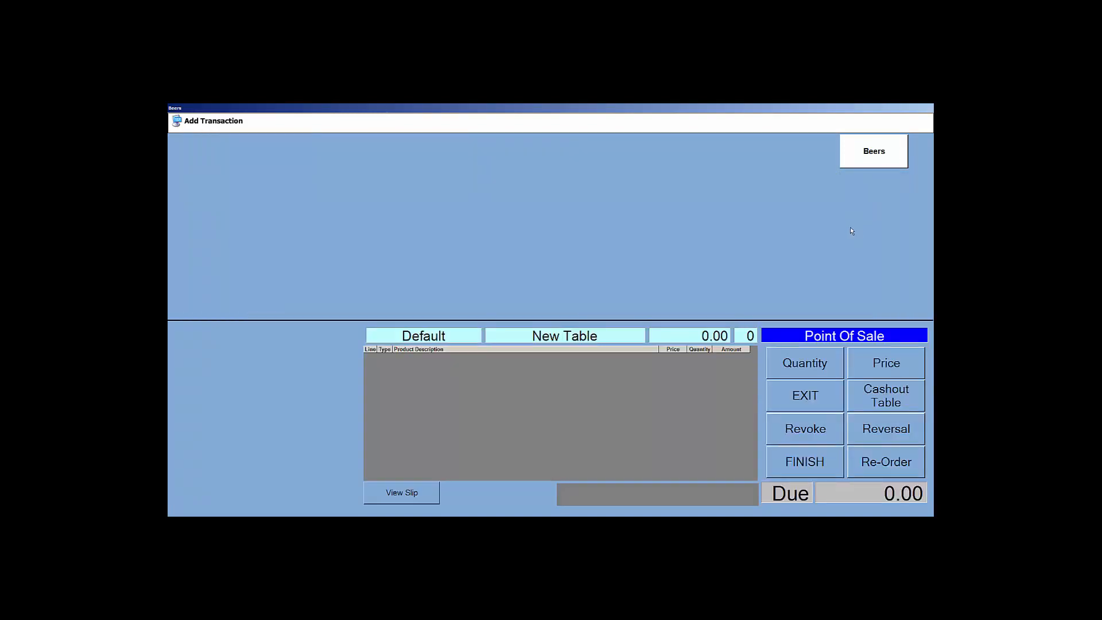
Step: Open the Beers menu in button configuration and select its first empty button slot
left_click(876, 159)
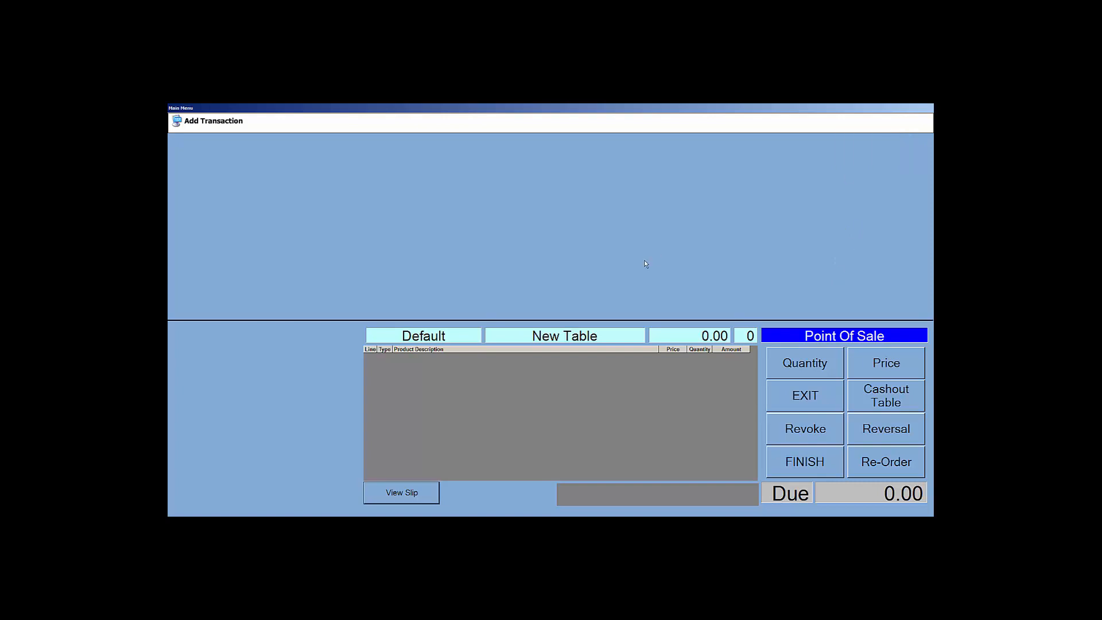
right_click(642, 261)
left_click(234, 146)
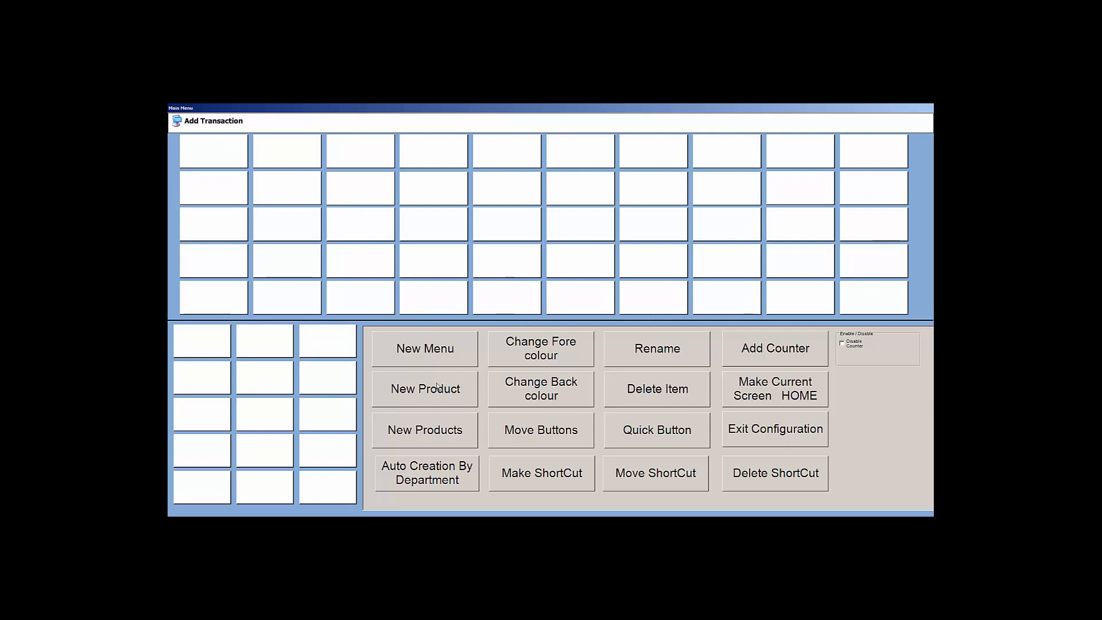
Step: Add a 1xCastle Can 330ml button priced 17.50 and ring up one can
left_click(460, 390)
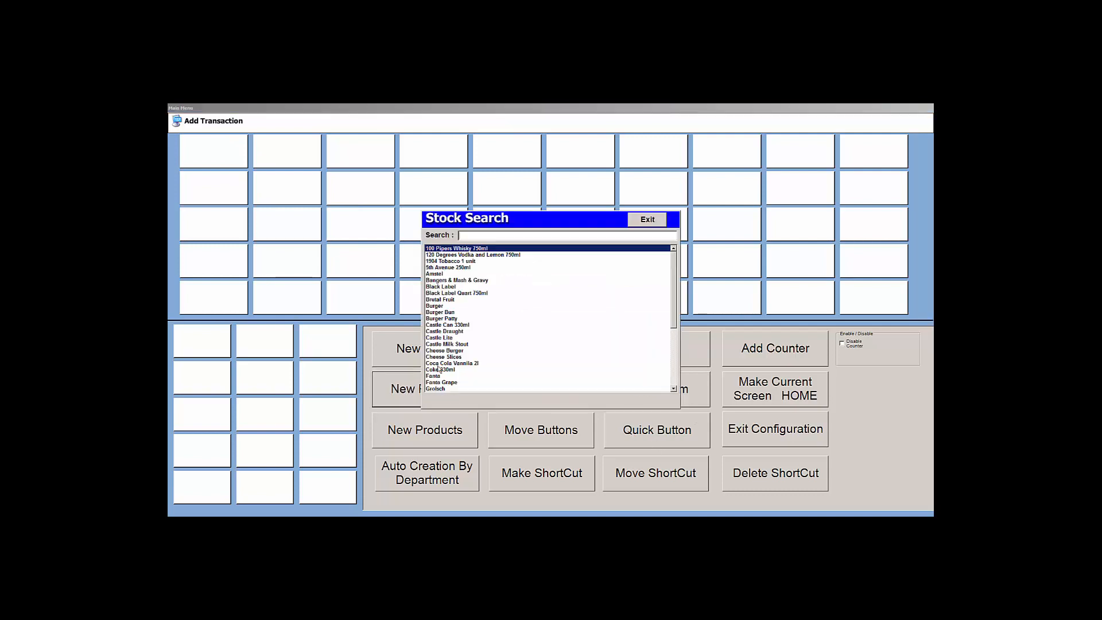
left_click(444, 325)
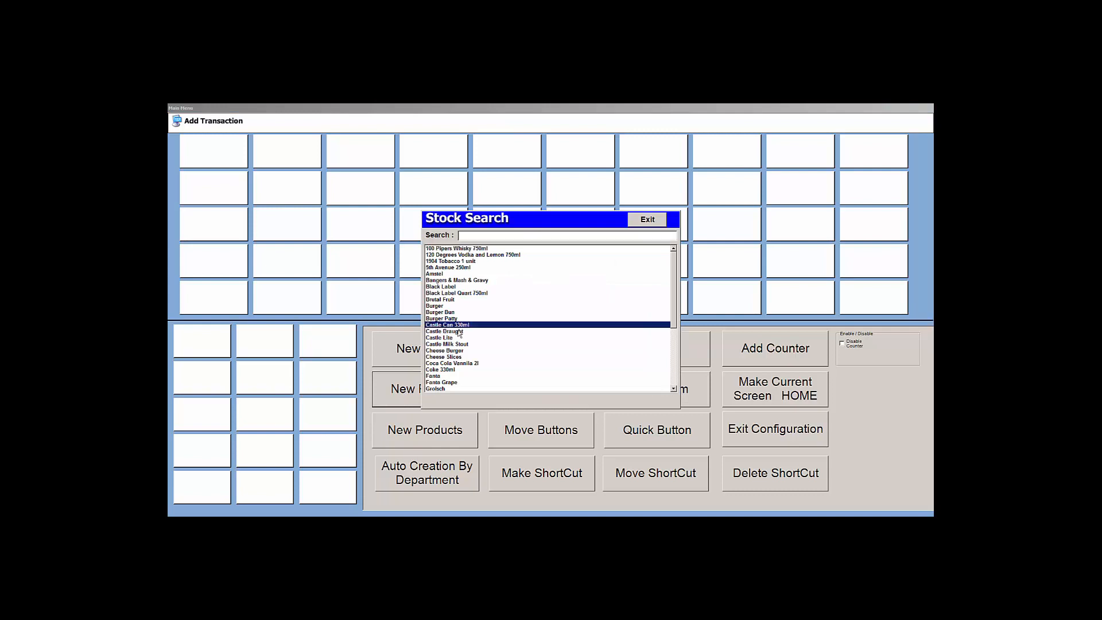
key("Return")
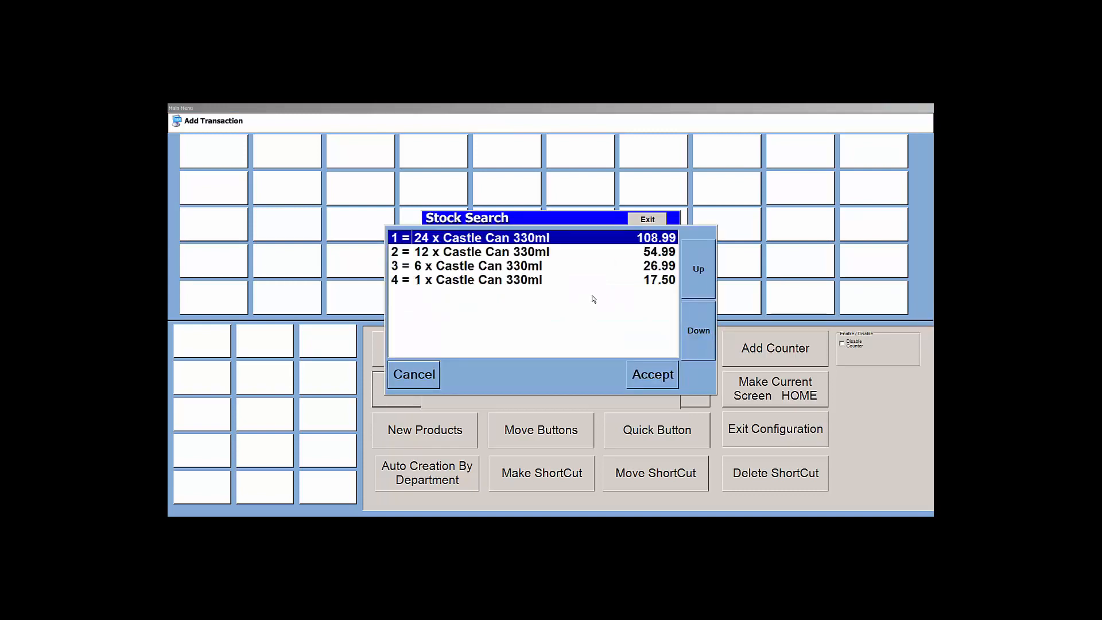
left_click(520, 281)
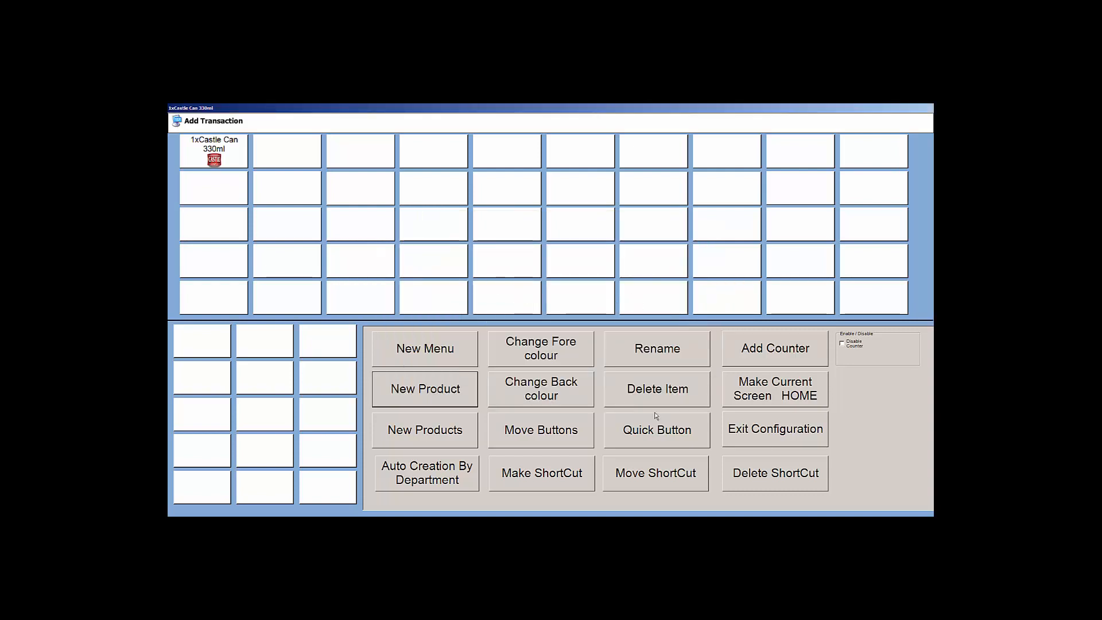
left_click(806, 441)
left_click(236, 165)
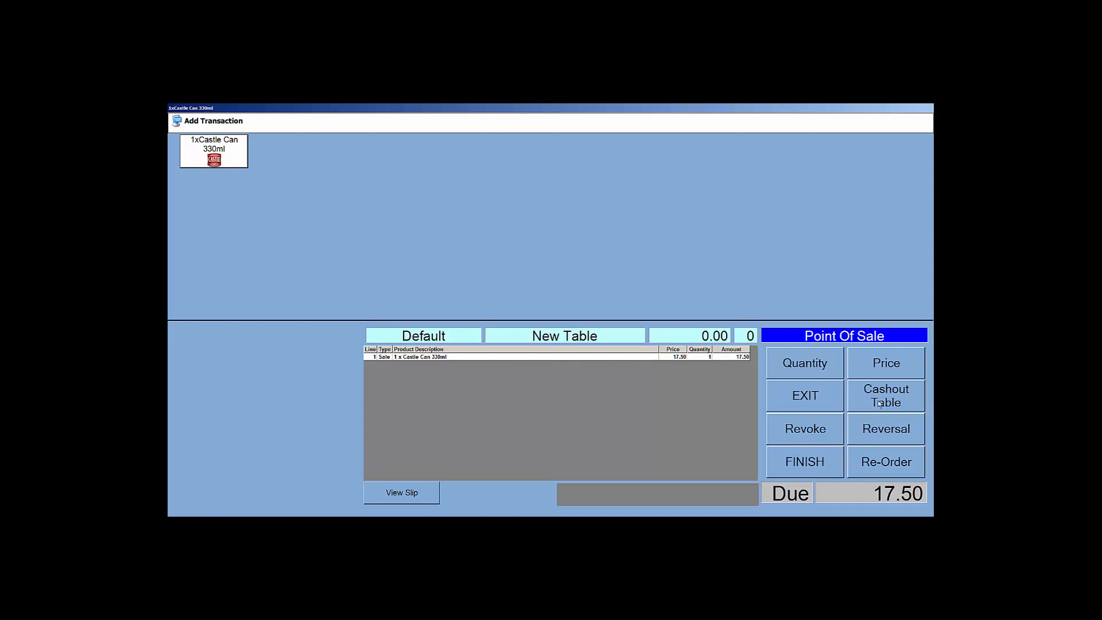
Step: Enable a stock counter of 5 on the Castle Can button
key("F12")
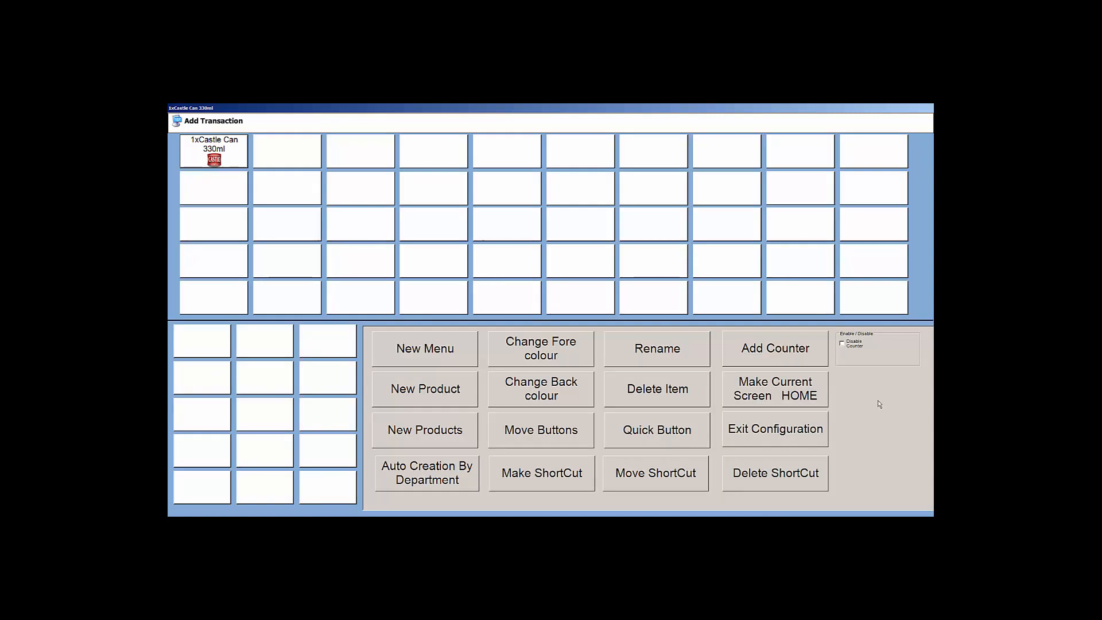
left_click(215, 149)
left_click(842, 344)
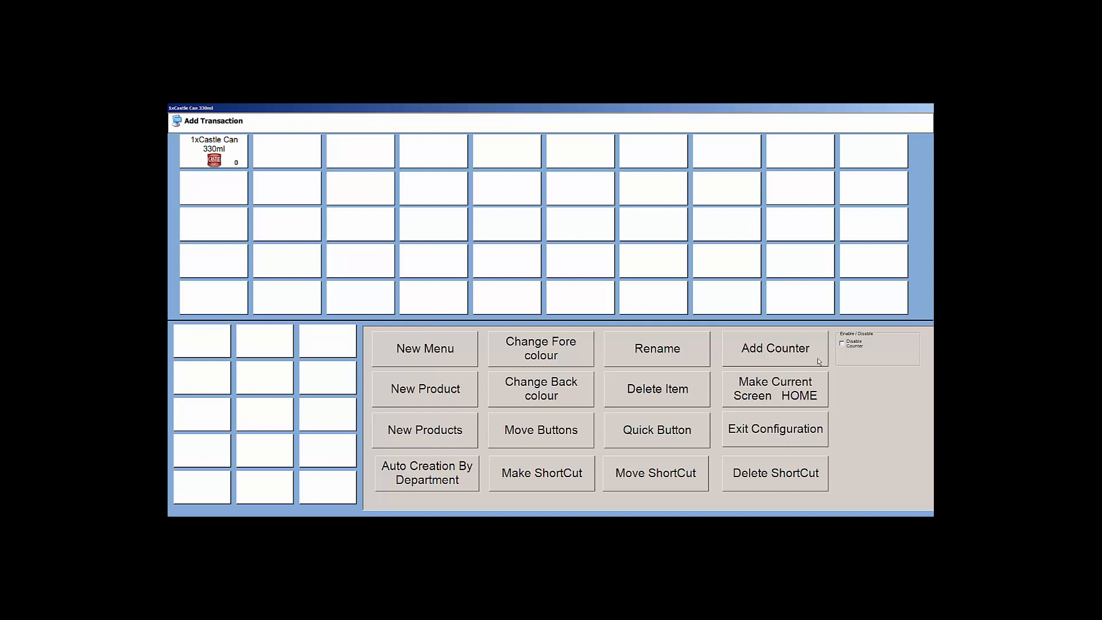
left_click(777, 352)
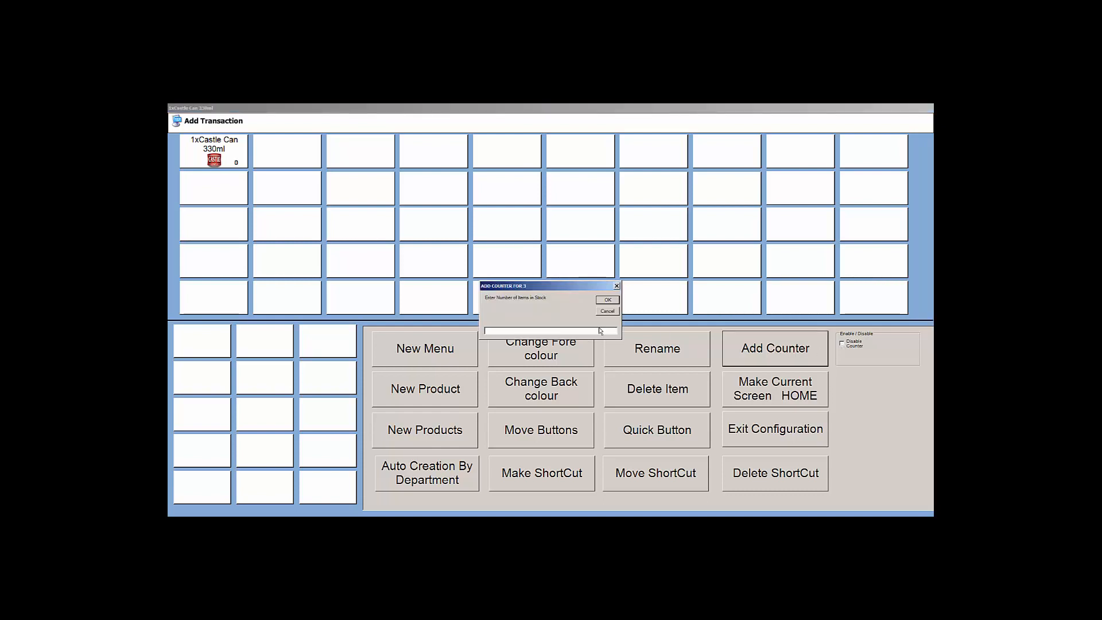
left_click(615, 302)
left_click(758, 431)
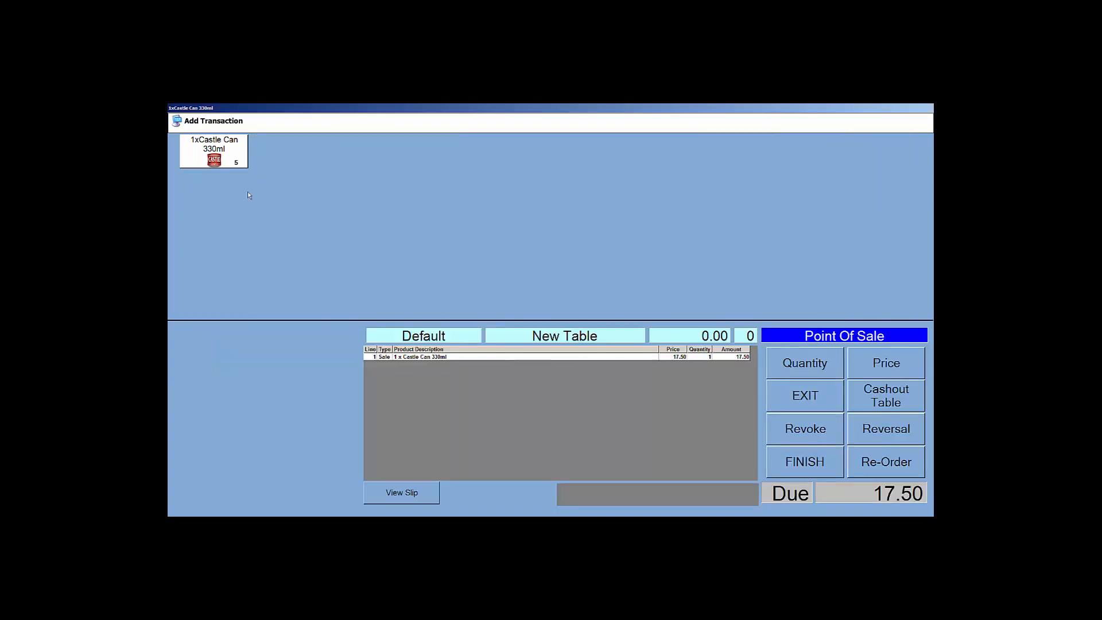
Step: Ring up two more Castle Cans for a 52.50 total and finish the sale
left_click(234, 165)
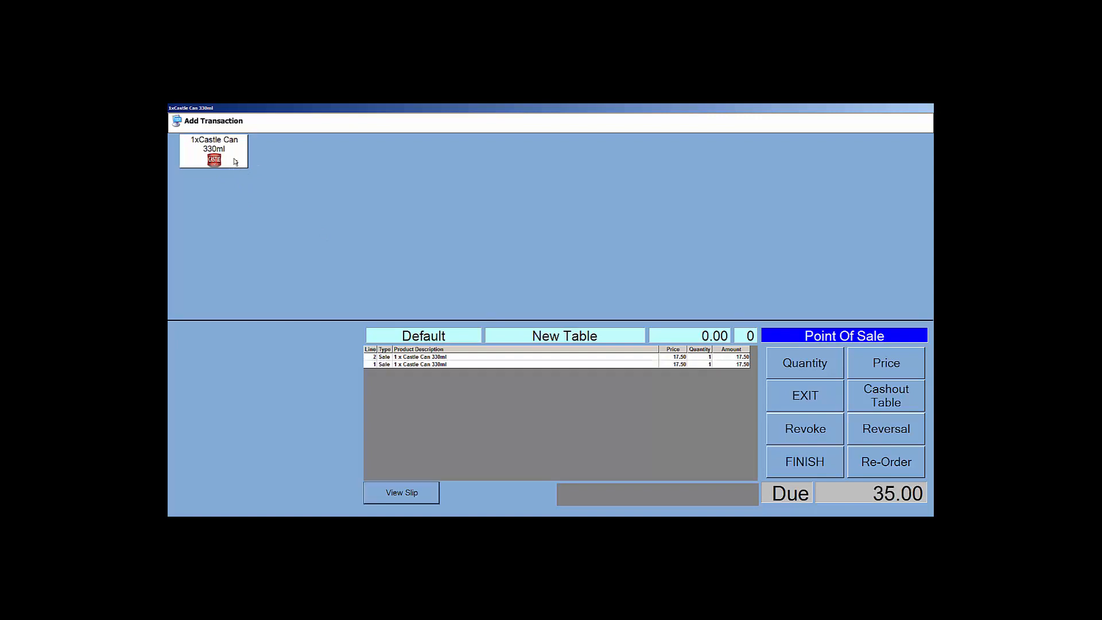
left_click(236, 162)
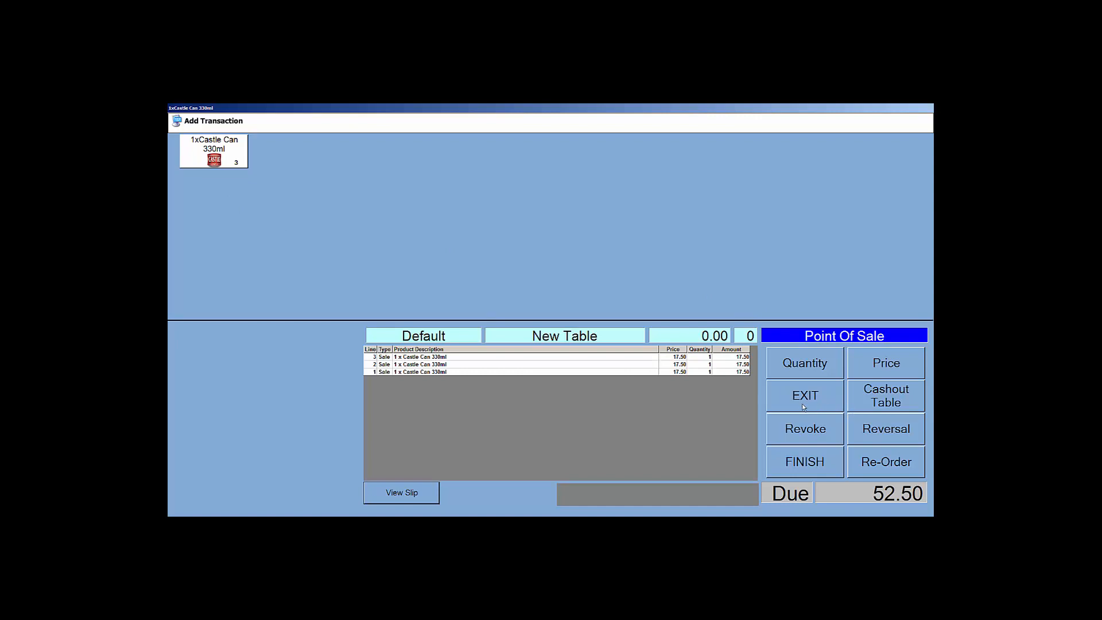
left_click(812, 462)
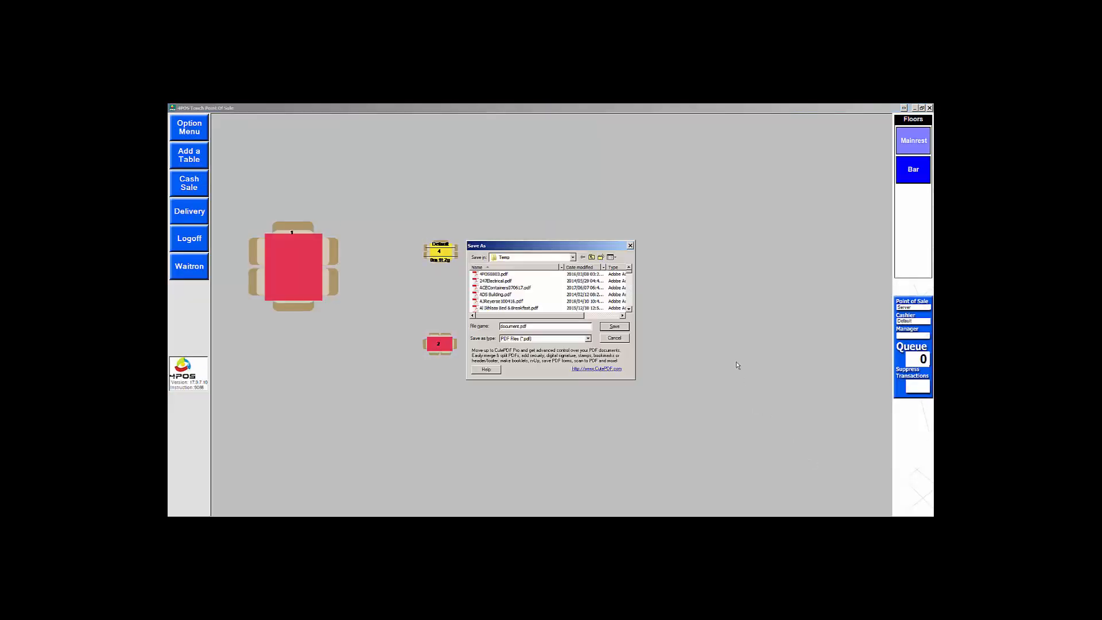
Step: Cancel the PDF Save As prompt without saving the file
left_click(619, 338)
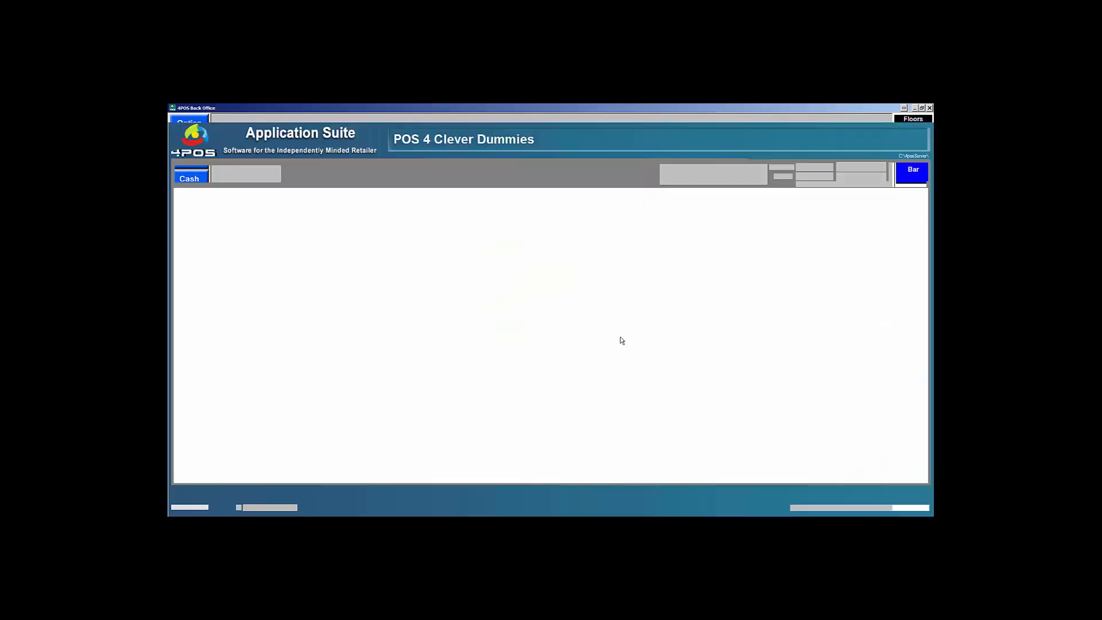